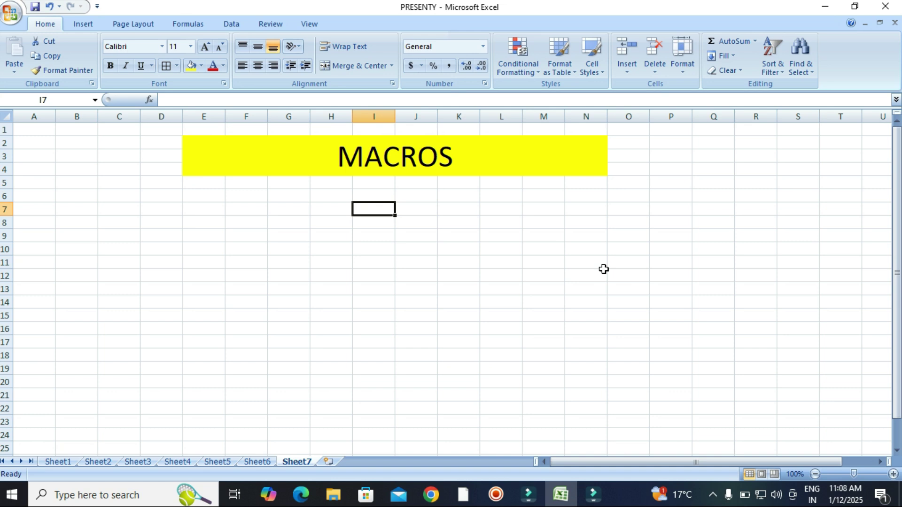
- Look over the automatic attendance sheet on Sheet1, then return to the MACROS sheet, Sheet7
click(46, 462)
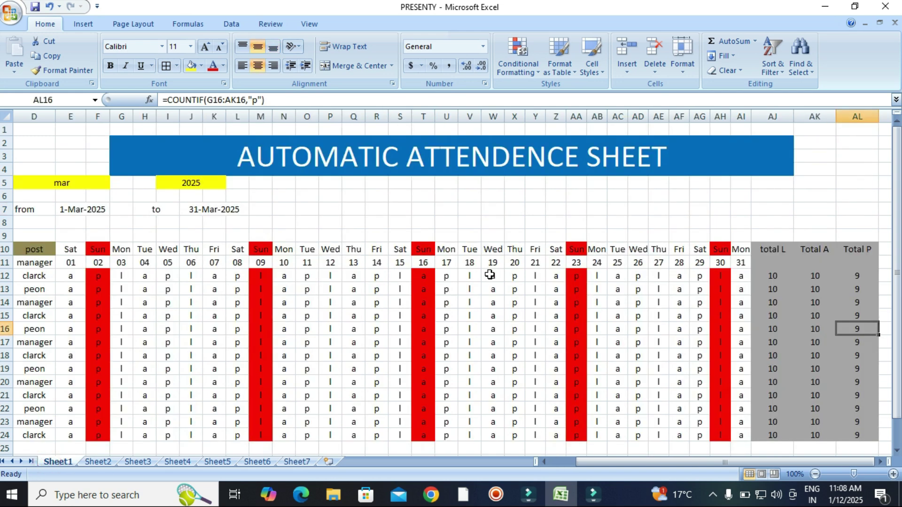
scroll(490, 275, down, 1)
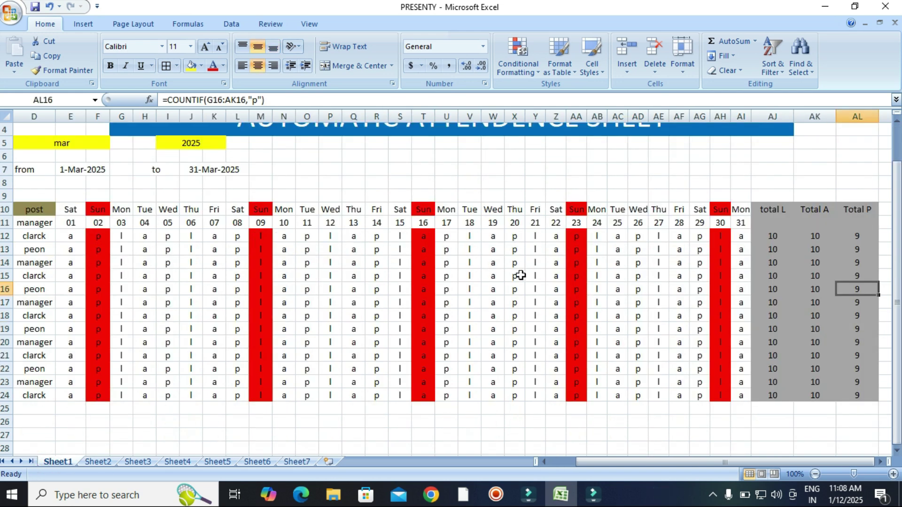
scroll(520, 276, up, 1)
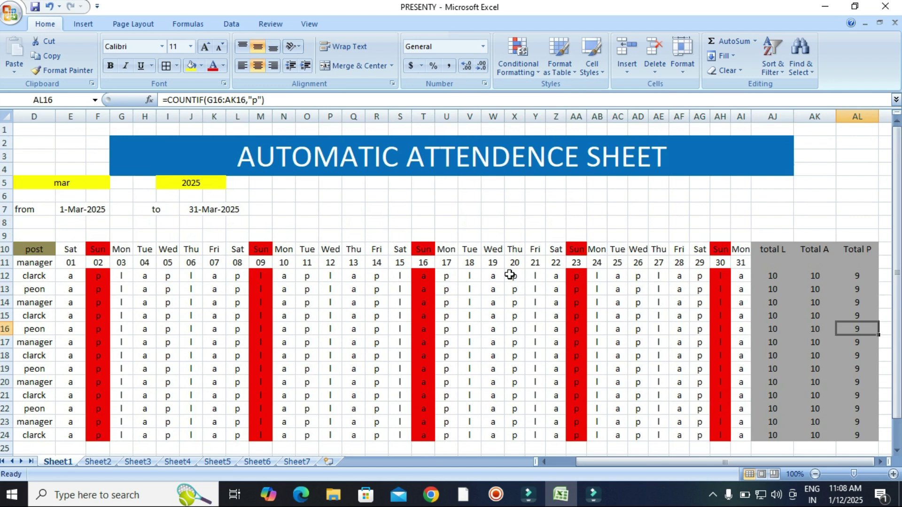
scroll(425, 257, down, 1)
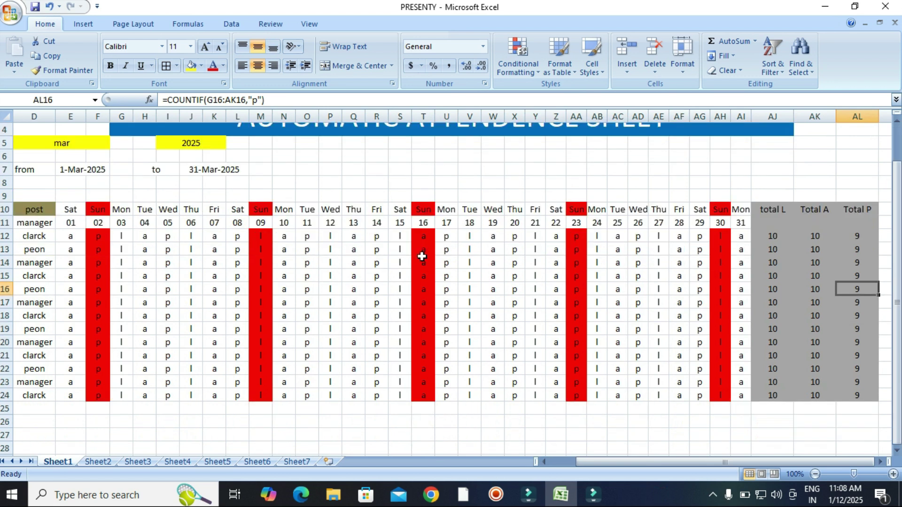
click(298, 462)
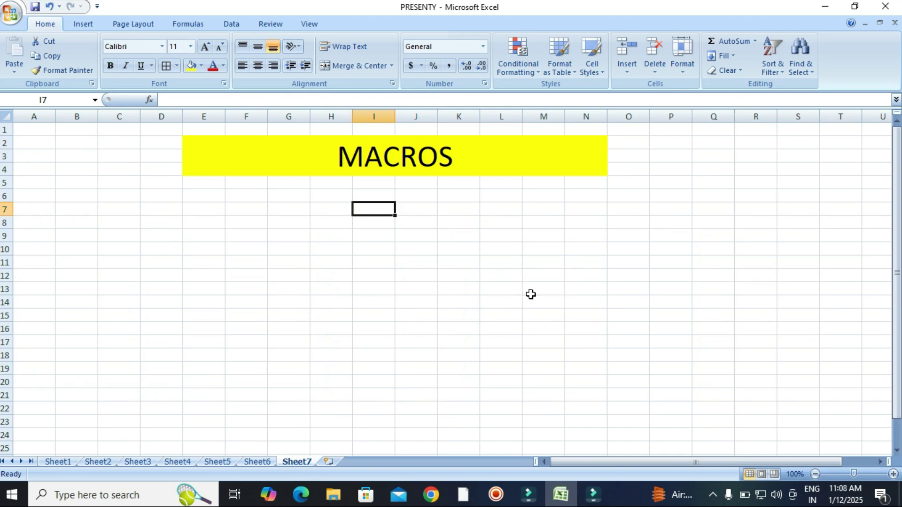
- Enable the option to show the Developer tab in the Ribbon in the program options
click(245, 263)
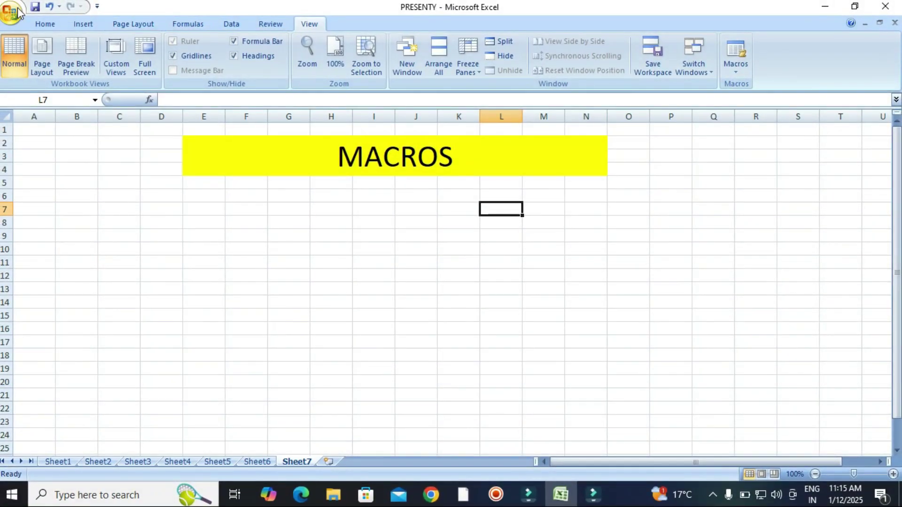
click(11, 11)
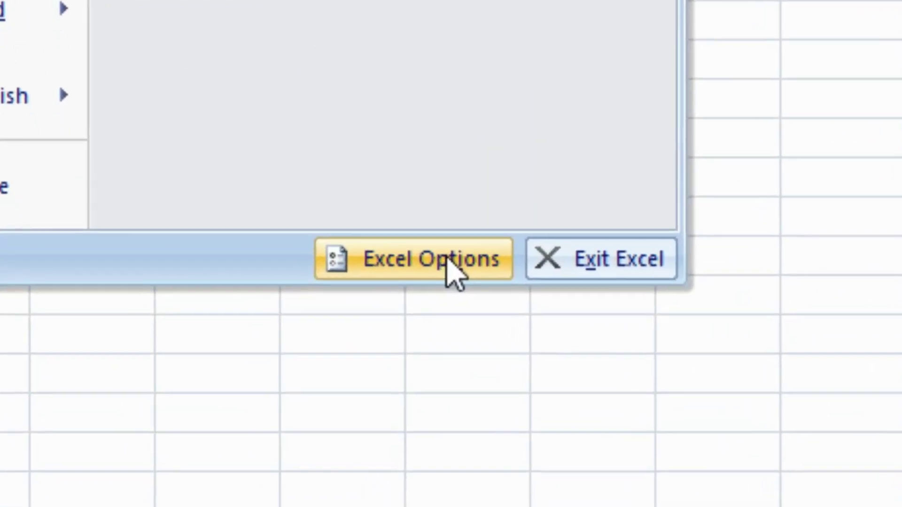
click(197, 303)
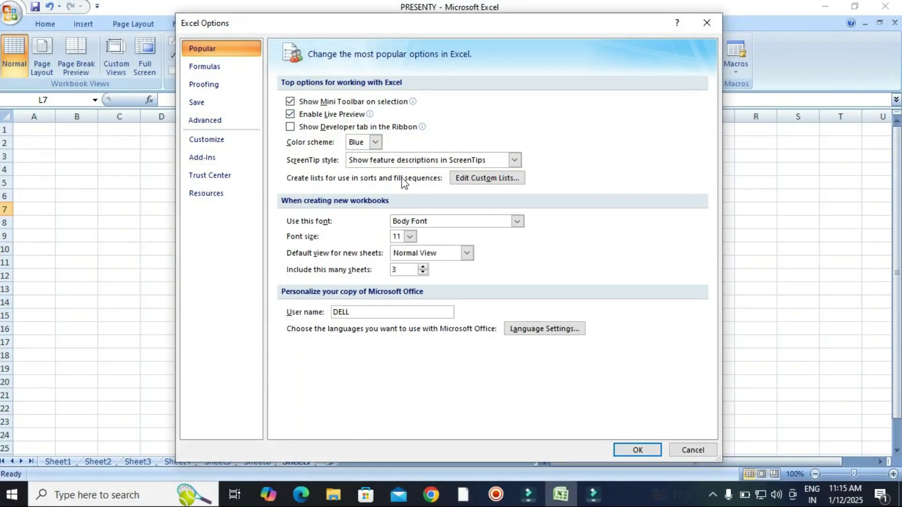
click(209, 50)
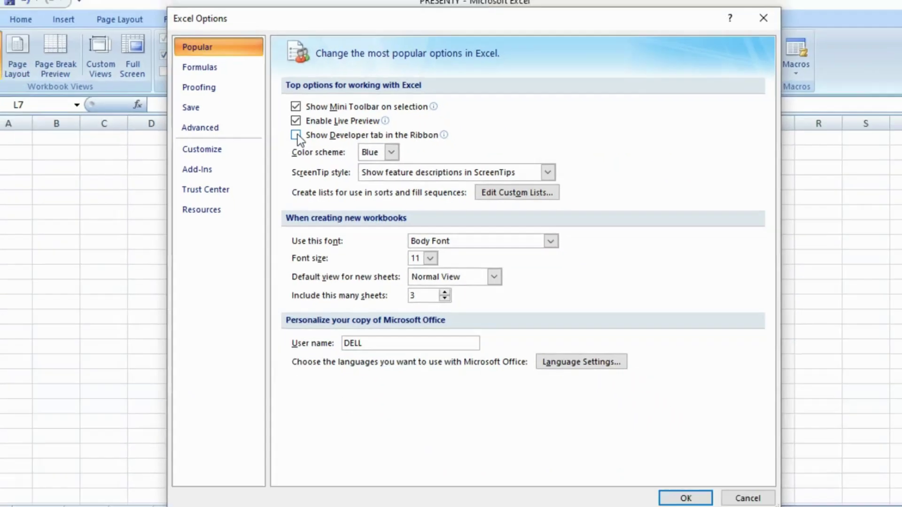
click(384, 262)
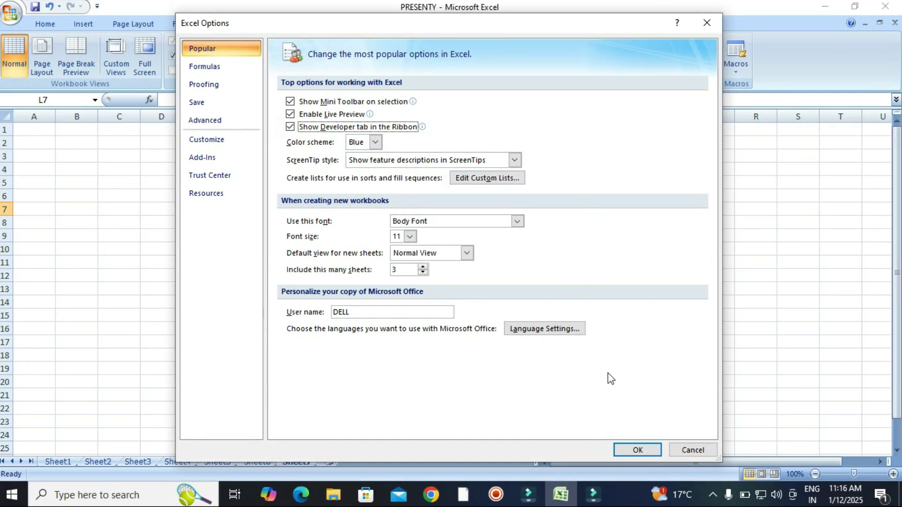
click(638, 449)
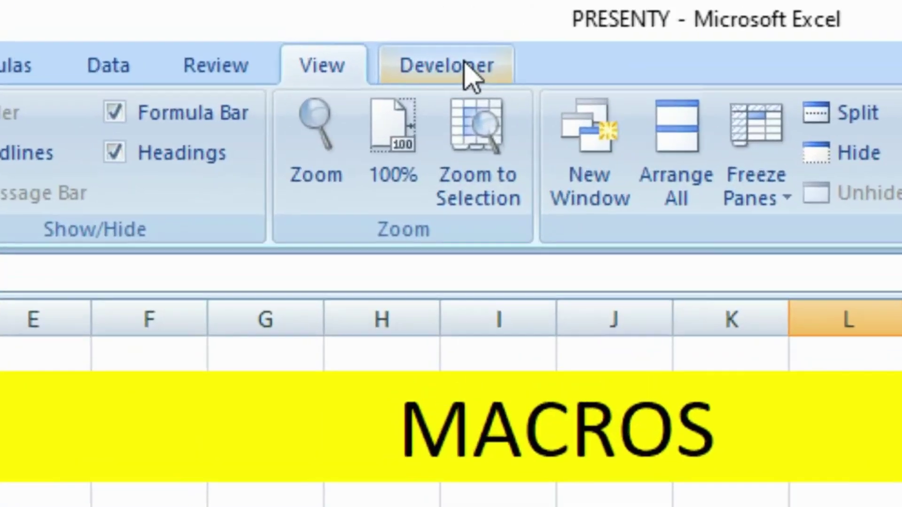
- Select cell E8 and turn on relative references for macro recording
click(353, 22)
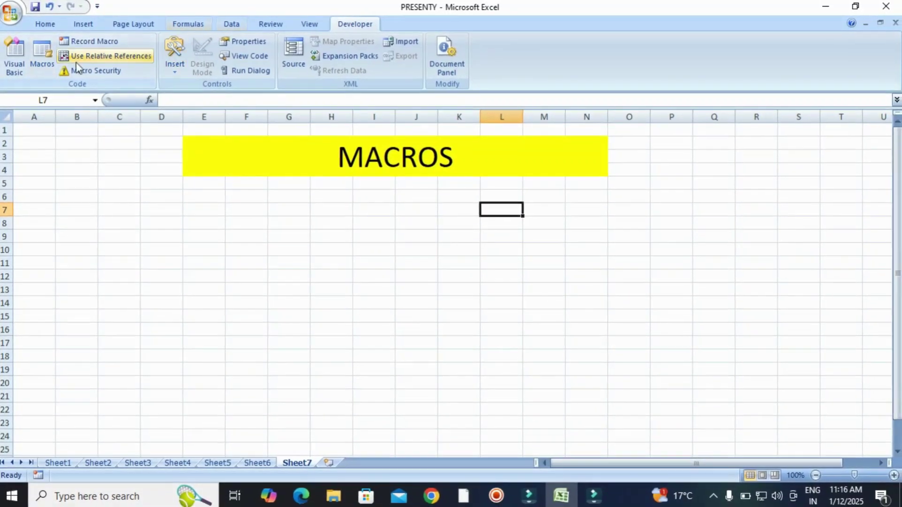
click(51, 23)
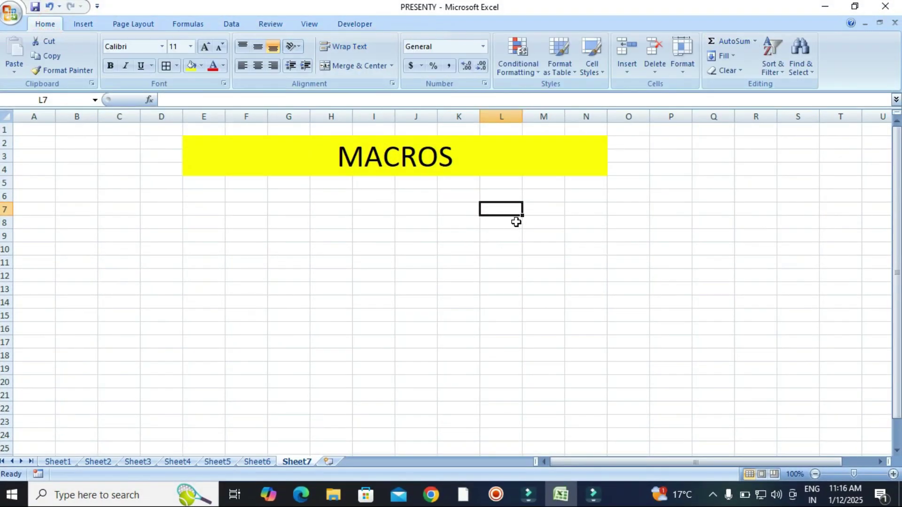
click(206, 223)
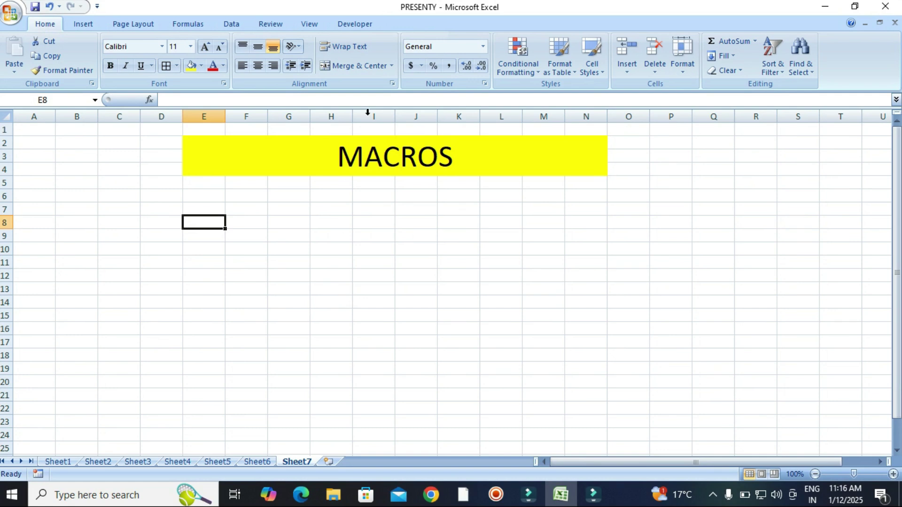
click(353, 26)
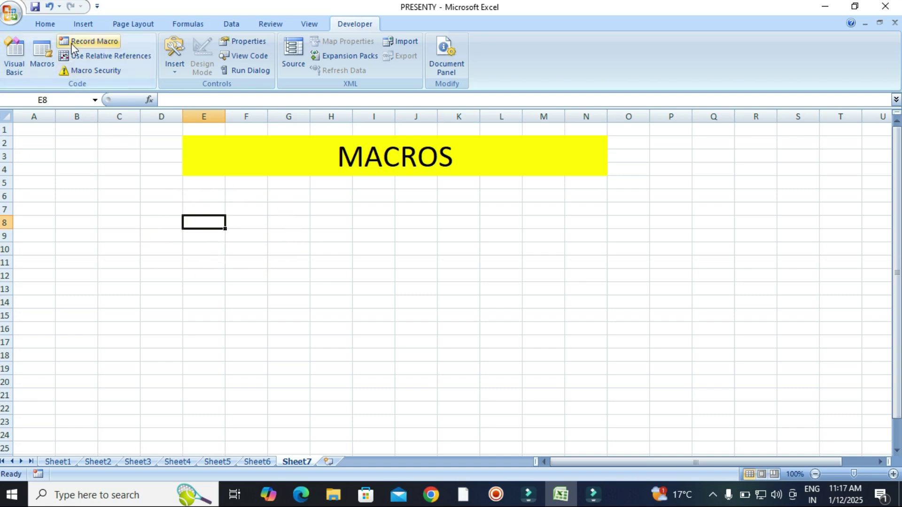
click(92, 56)
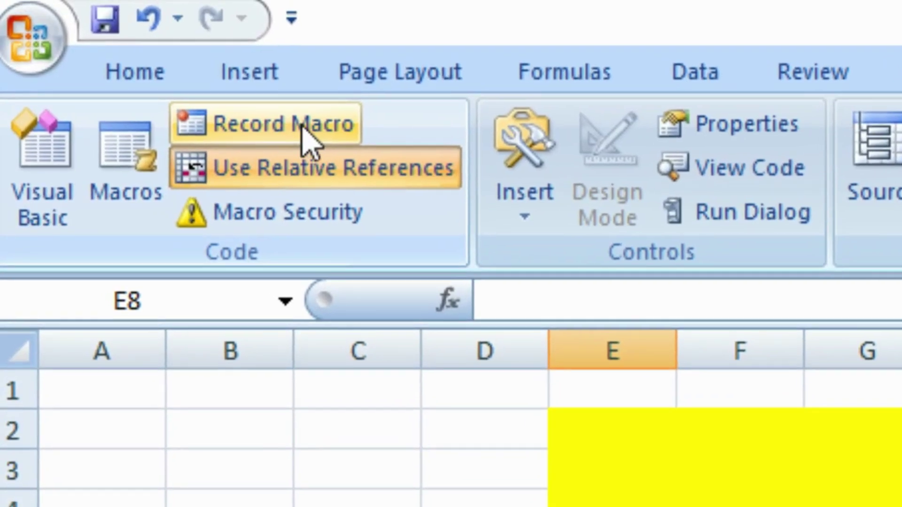
- Start recording a macro named COLOR with shortcut Ctrl+Shift+M, stored in This Workbook, with the description "COLOR THE CELL"
click(302, 126)
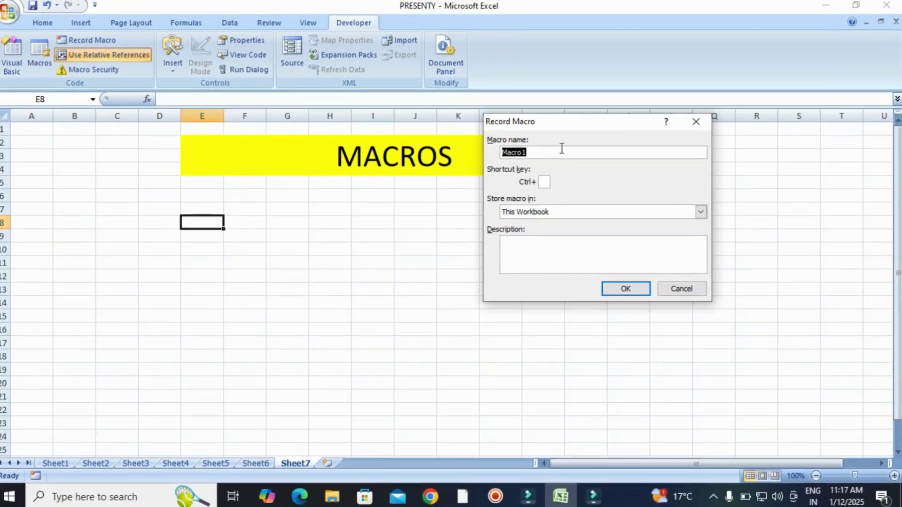
click(559, 150)
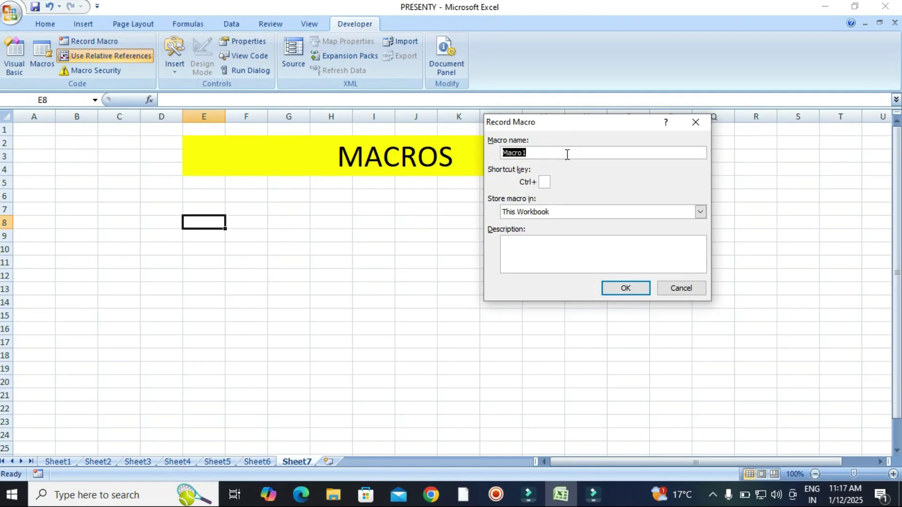
text(COLOR)
click(543, 183)
text(M)
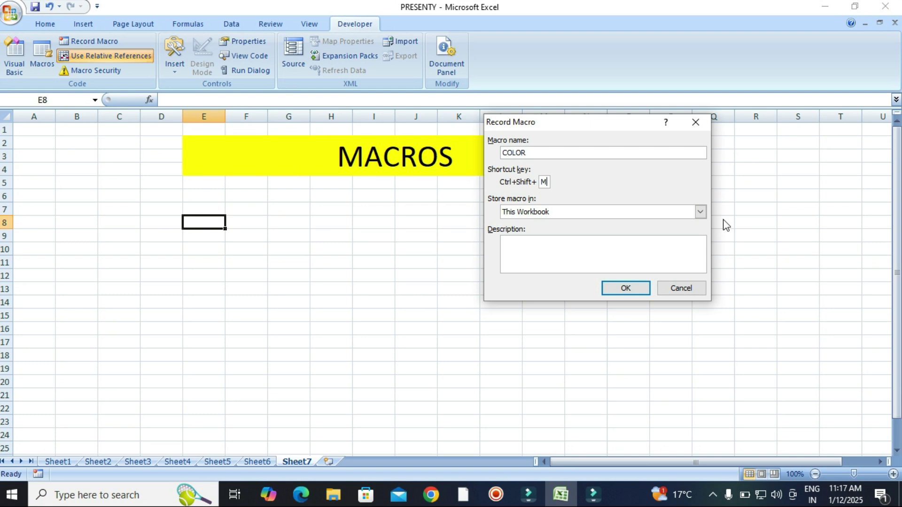
click(536, 253)
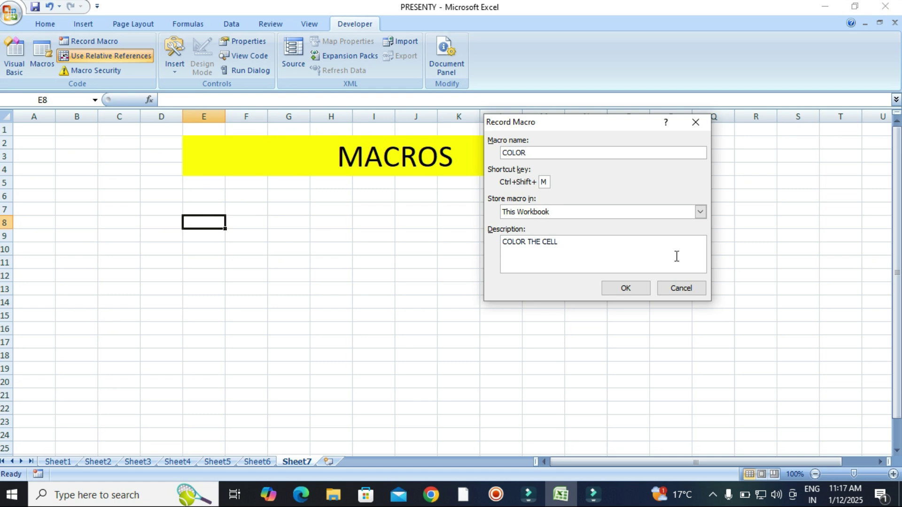
drag(563, 121, 493, 107)
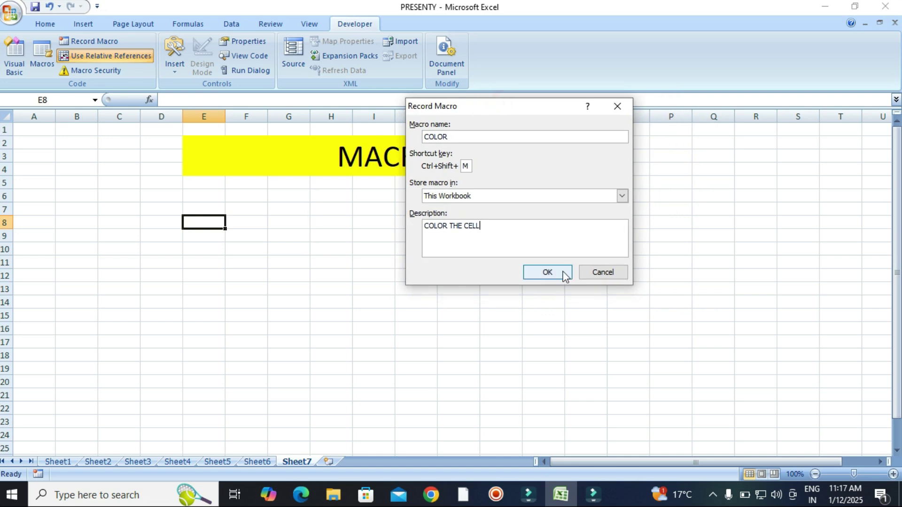
click(548, 272)
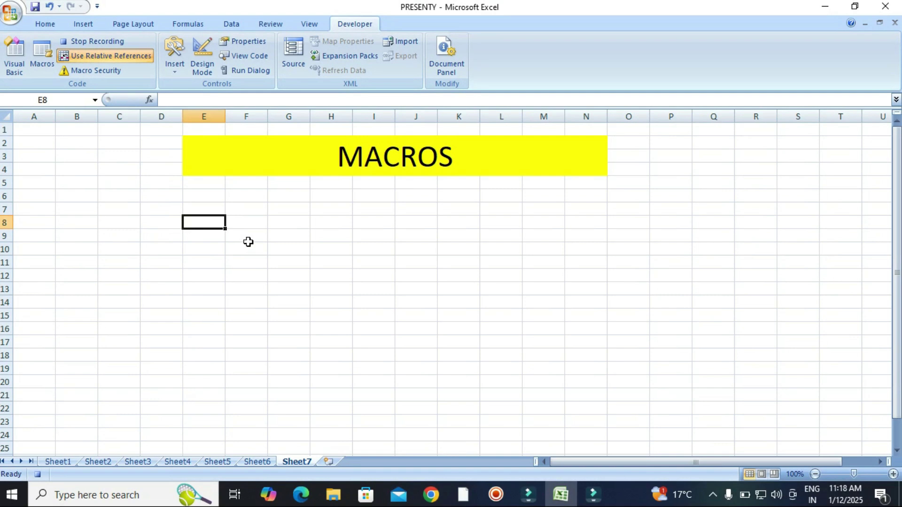
- Fill cell E8 with standard red and give it a thick box border
click(46, 25)
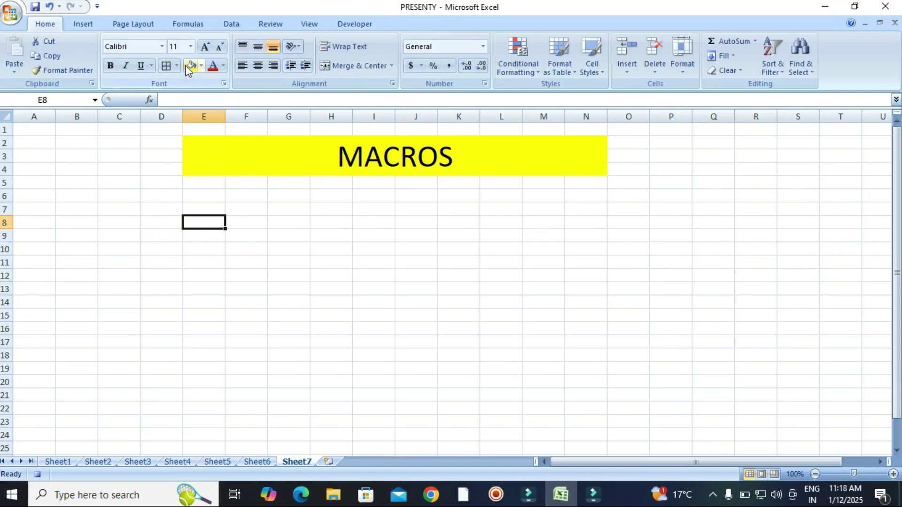
click(201, 66)
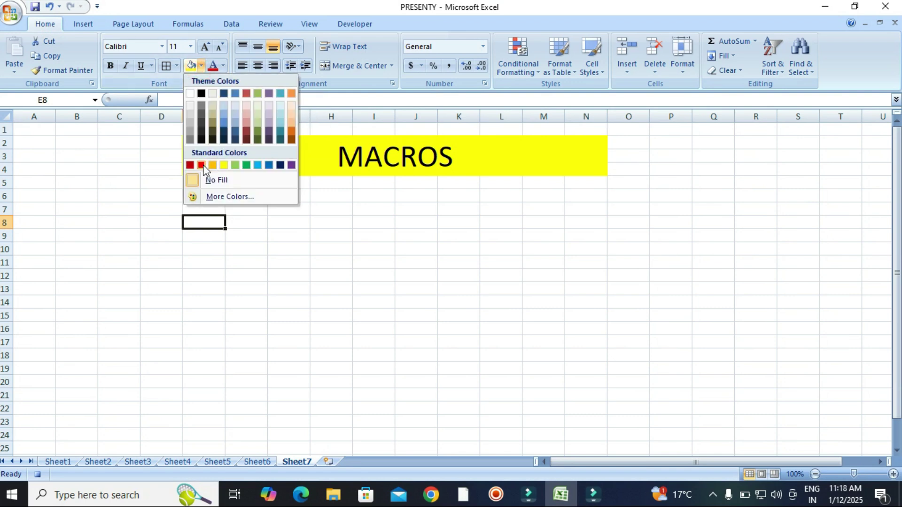
click(201, 165)
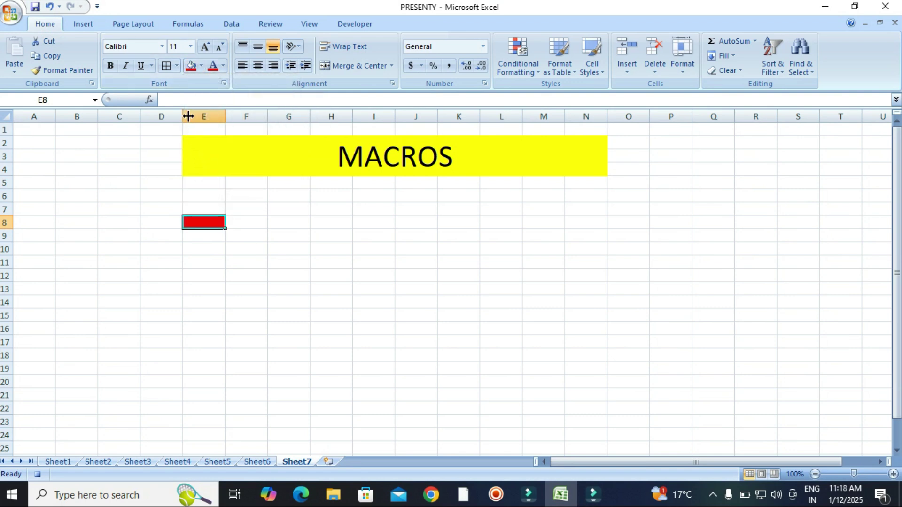
click(177, 67)
click(188, 200)
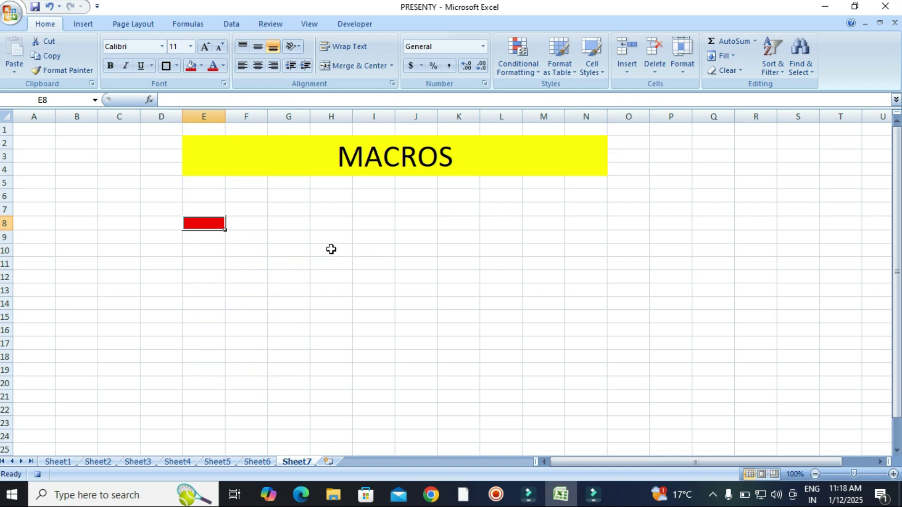
- Select cell G8 as the macro's final action and stop the recording
click(294, 224)
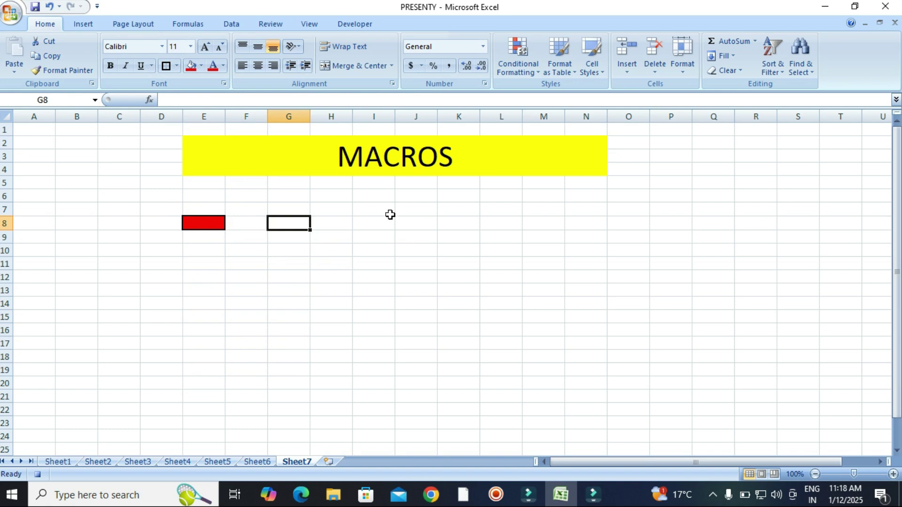
click(334, 23)
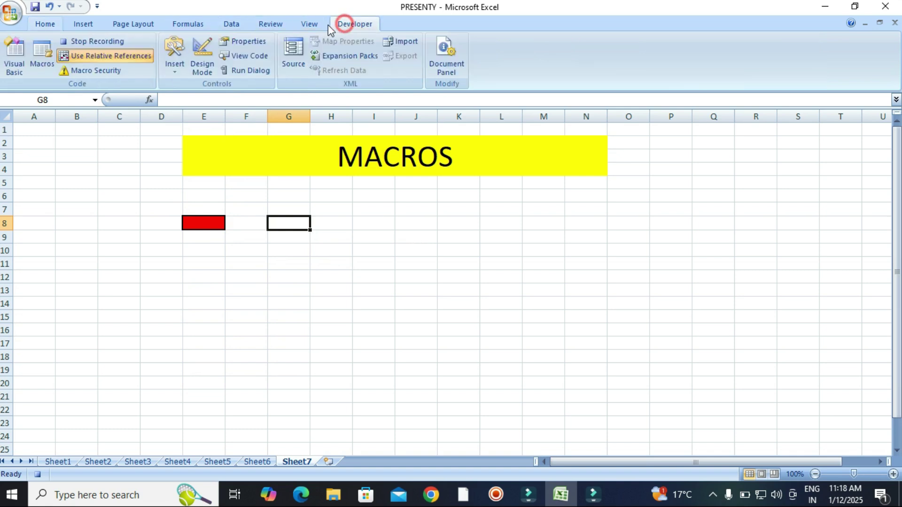
click(94, 41)
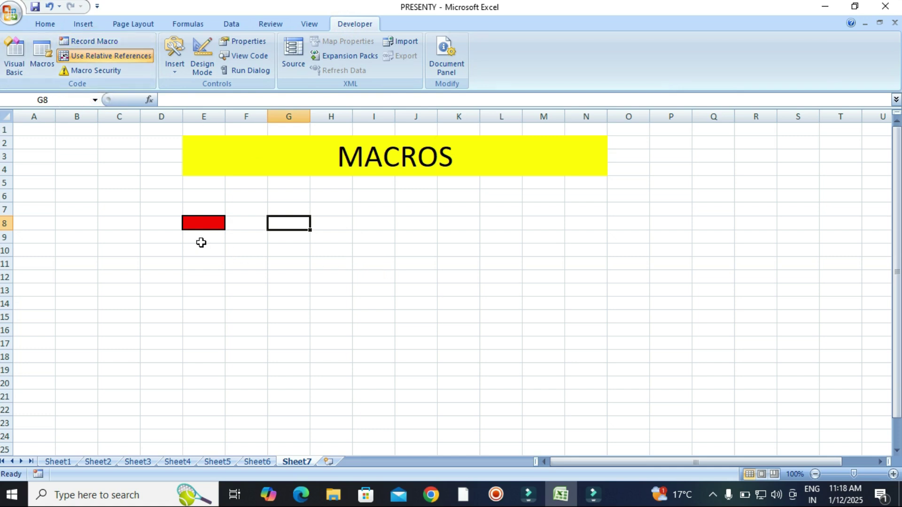
- Run the COLOR macro on cell G8 and again on cell E17
click(210, 224)
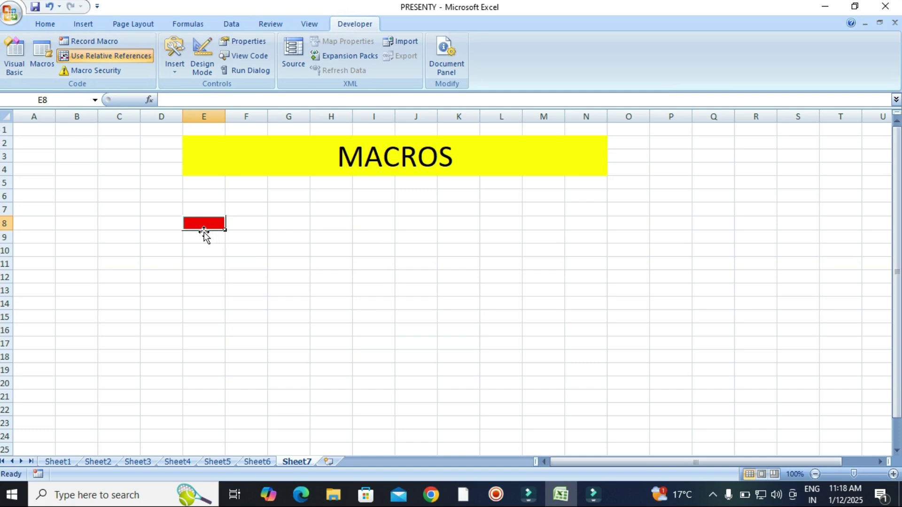
click(288, 224)
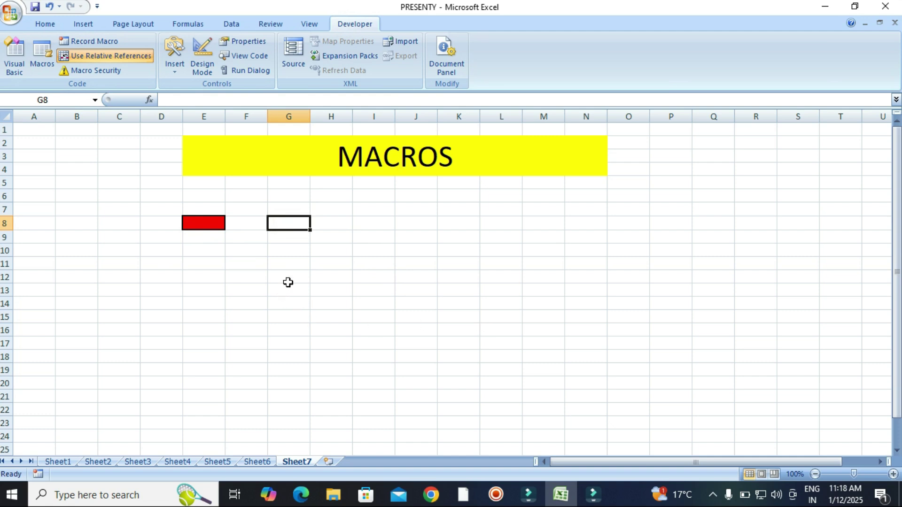
key(ctrl+q)
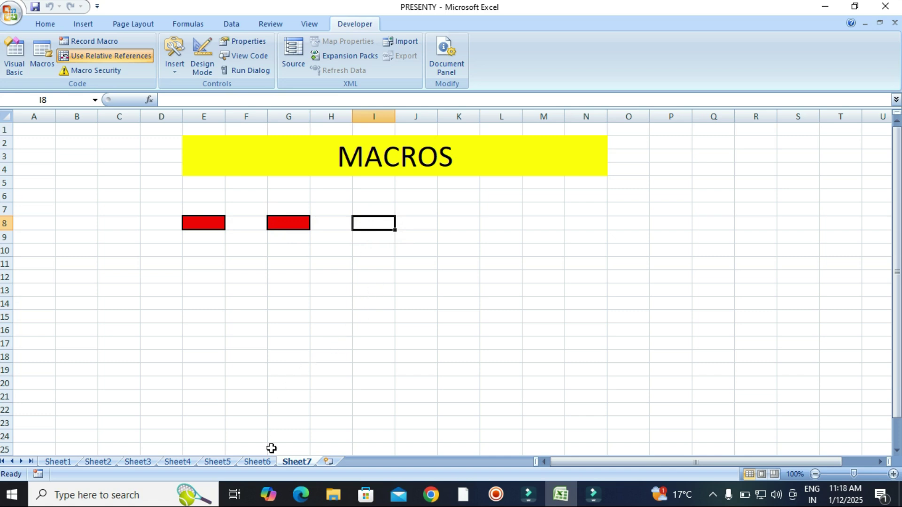
click(214, 342)
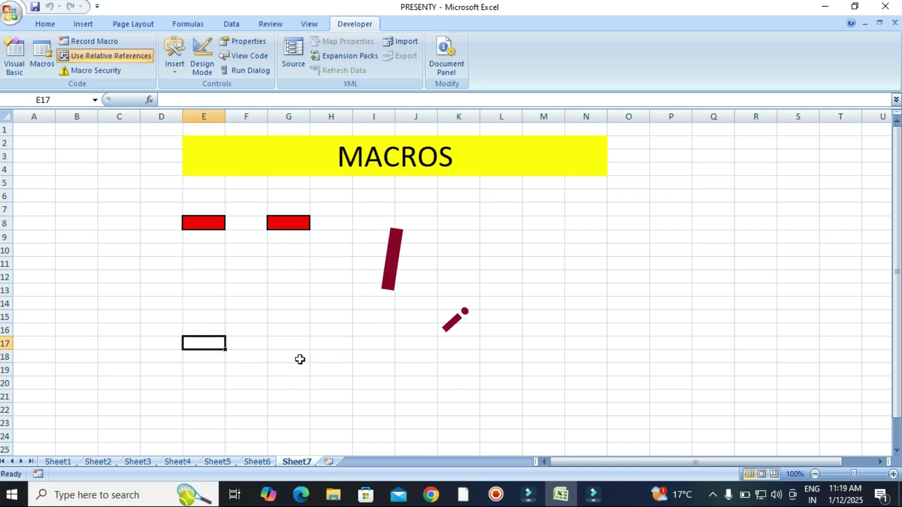
key(ctrl+q)
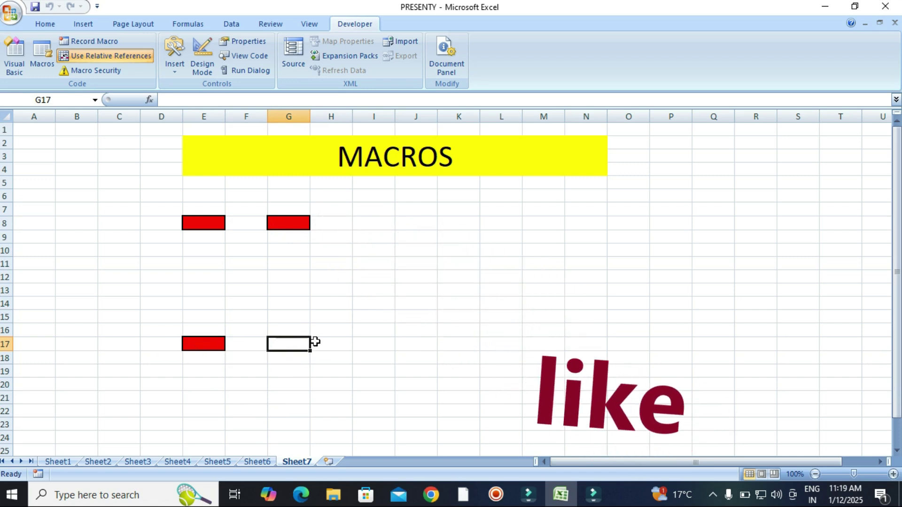
- Run the COLOR macro on cell G17 and insert a new worksheet
click(41, 56)
drag(484, 90, 582, 91)
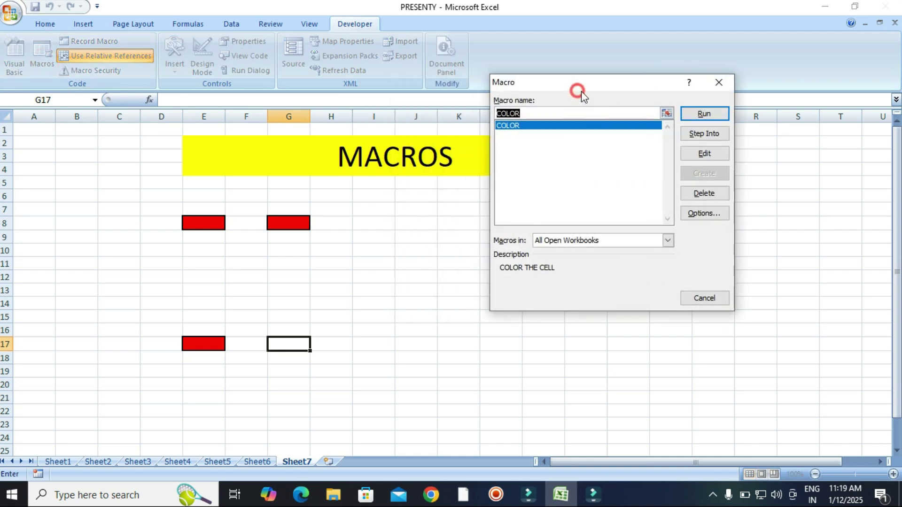
click(556, 152)
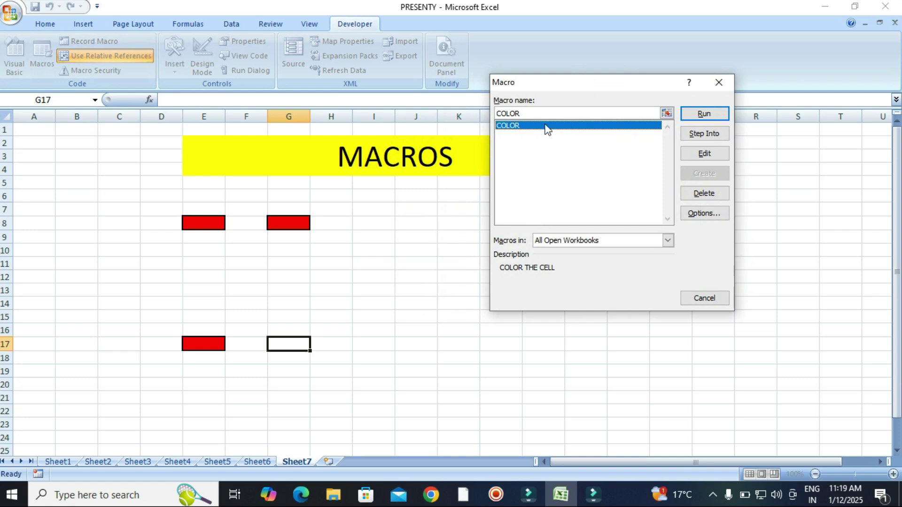
click(700, 113)
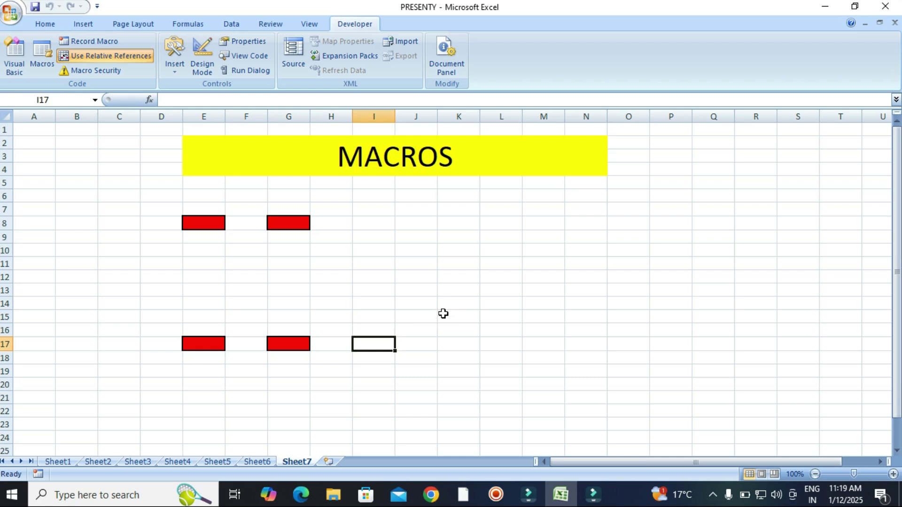
click(329, 463)
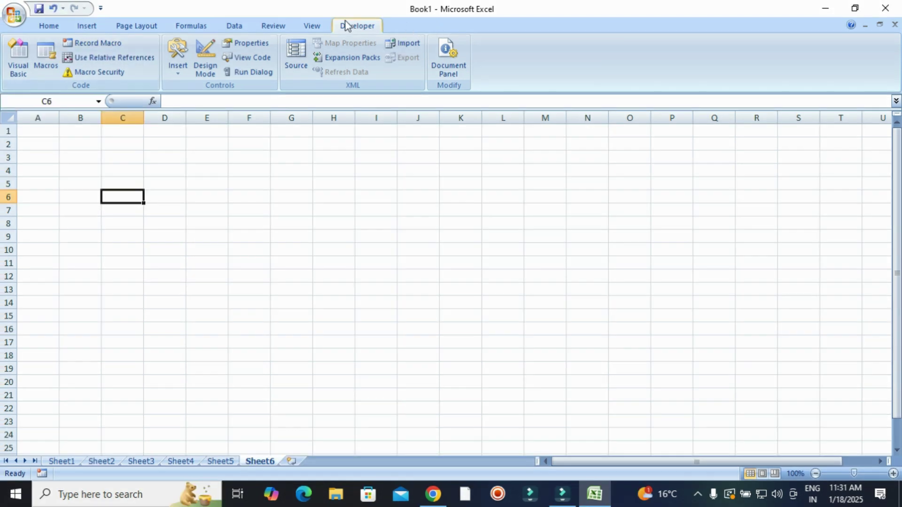
- Start recording a macro named total with shortcut Ctrl+z, stored in This Workbook
click(355, 21)
click(111, 45)
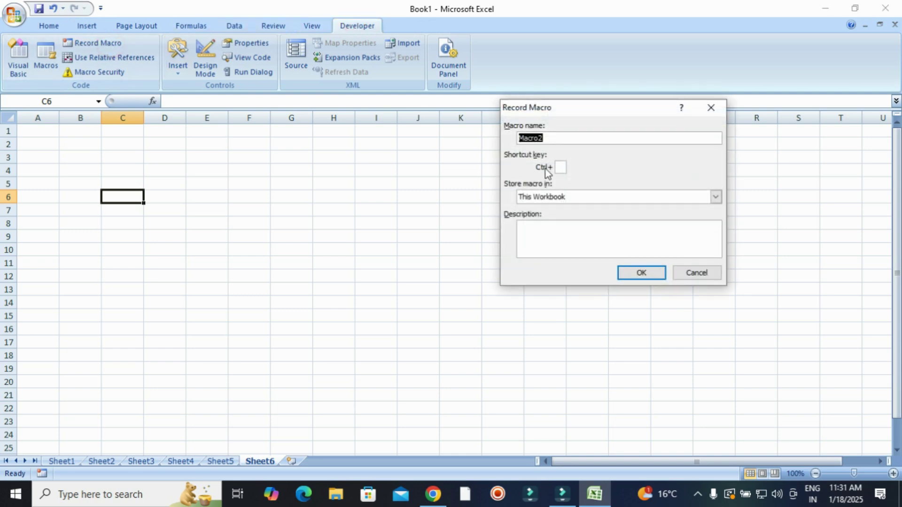
click(562, 167)
text(z)
click(573, 233)
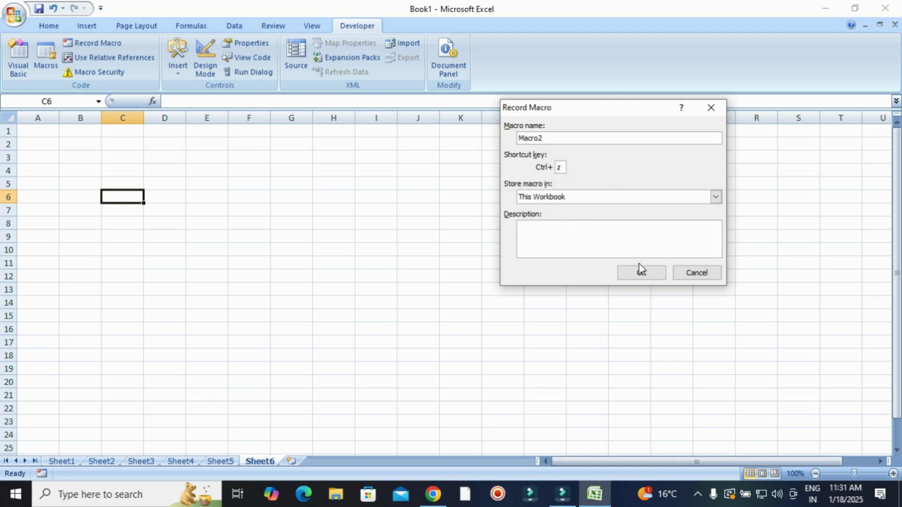
drag(550, 137, 506, 135)
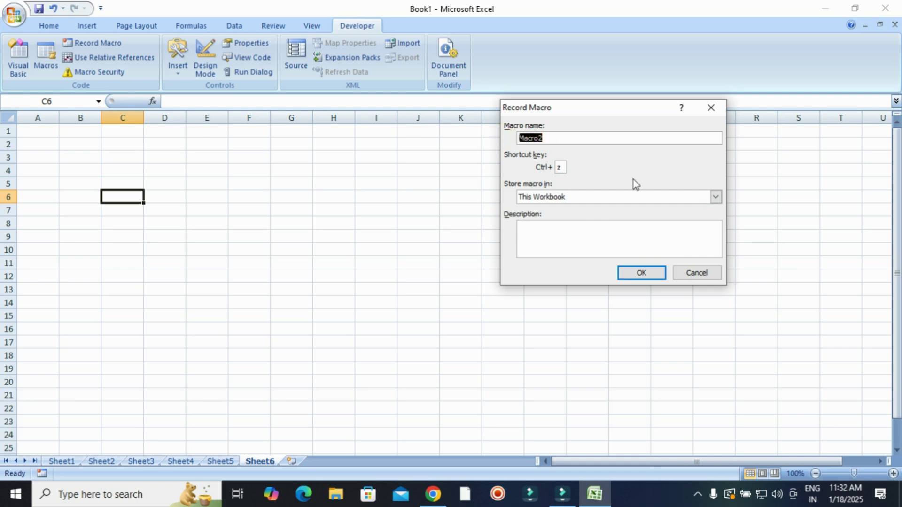
text(t)
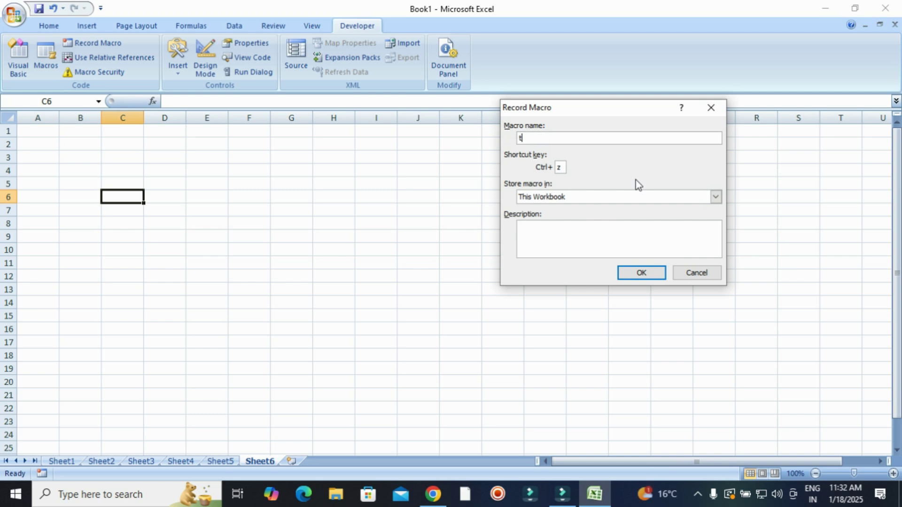
text(otal)
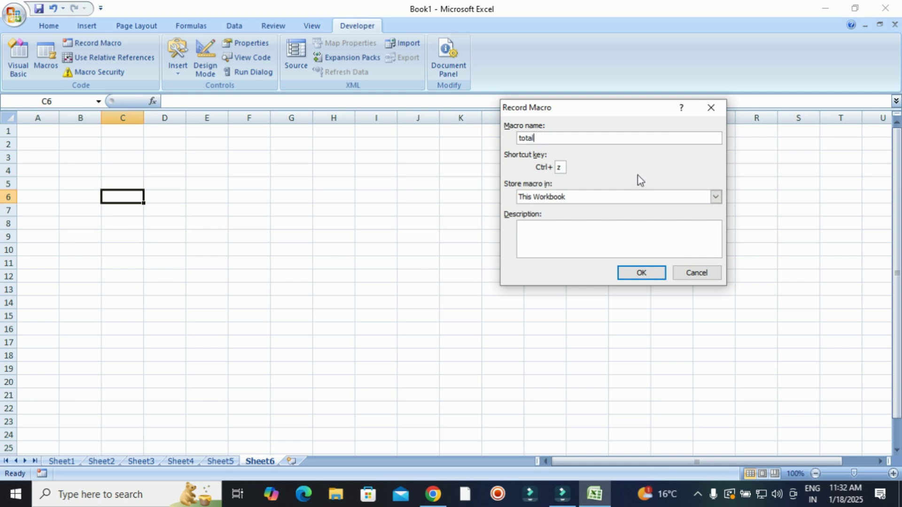
click(641, 272)
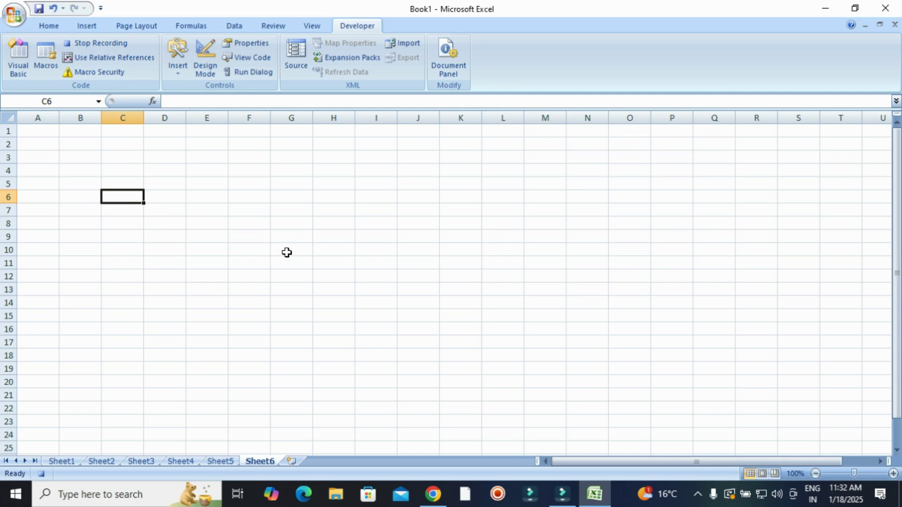
- Enter the headers "sl no", "name", "department", "poast" and "basic" in cells C6 to G6
text(s.l)
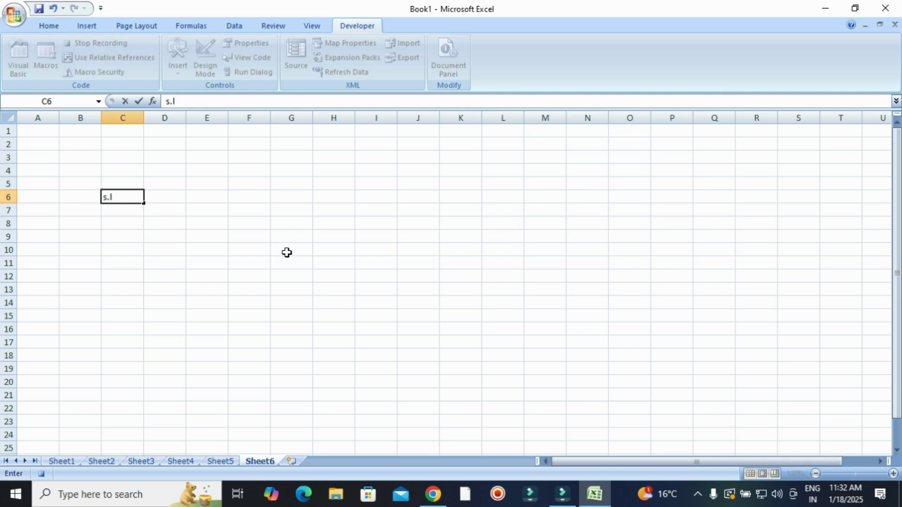
key(BackSpace)
key(BackSpace)
text(l no)
key(Tab)
text(nam)
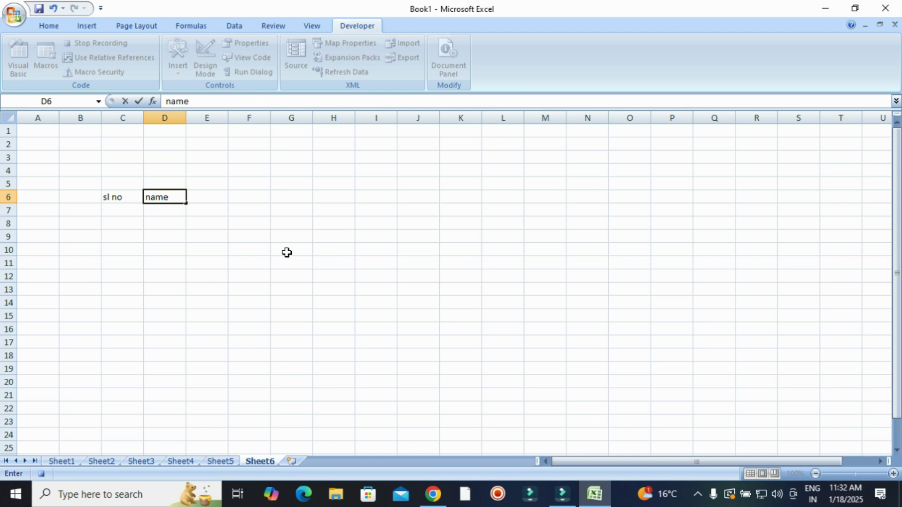
key(Tab)
text(department)
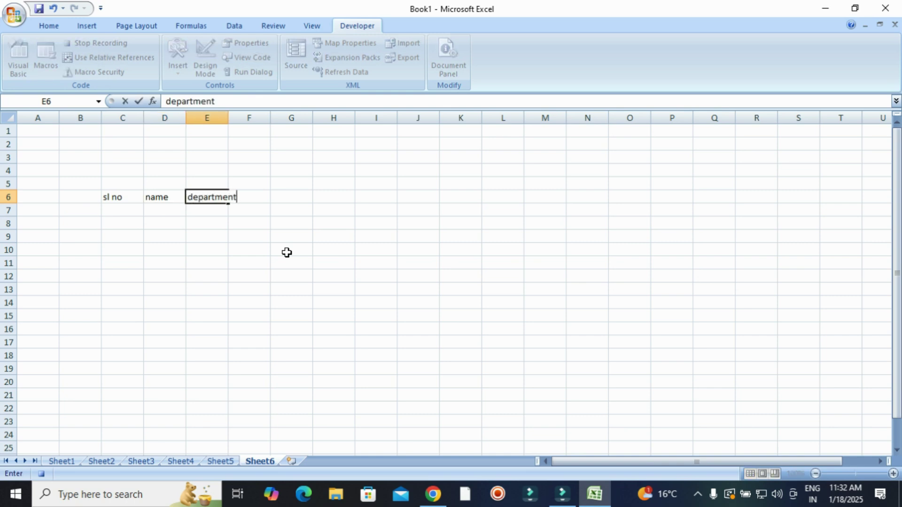
key(Tab)
text(poast)
key(Tab)
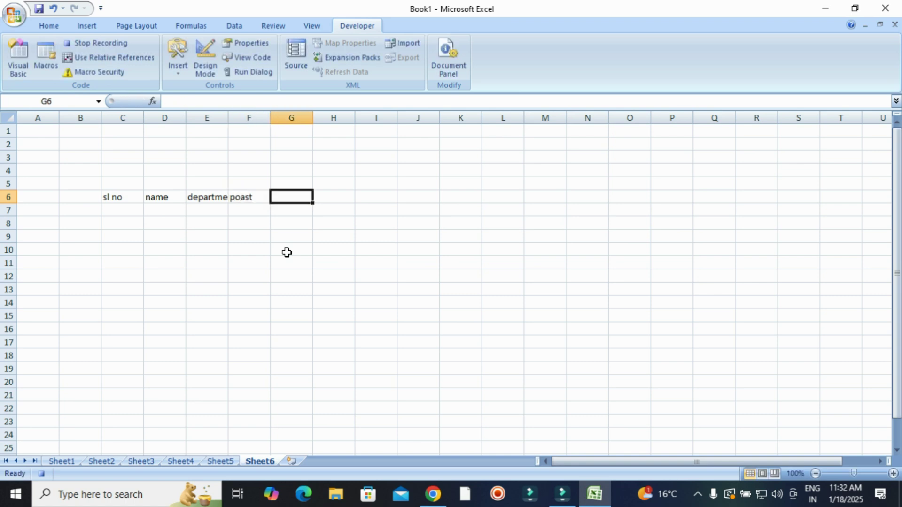
text(basic)
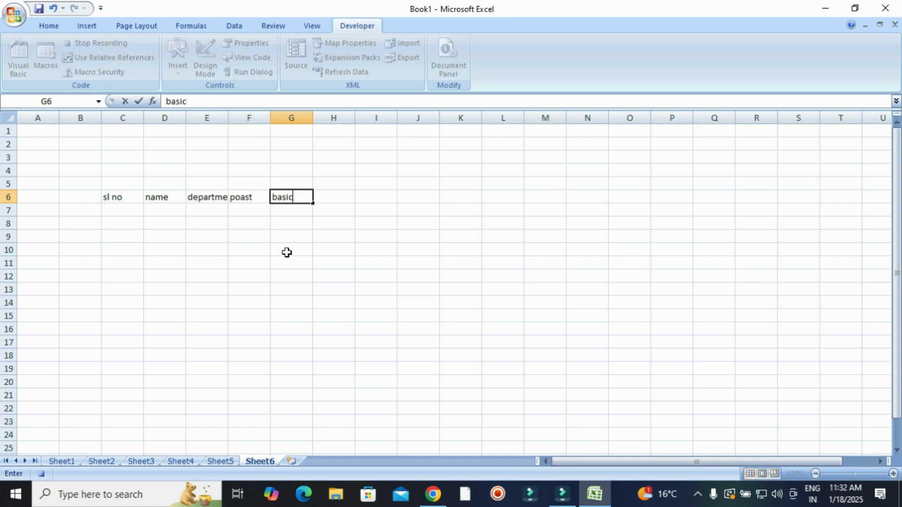
key(Tab)
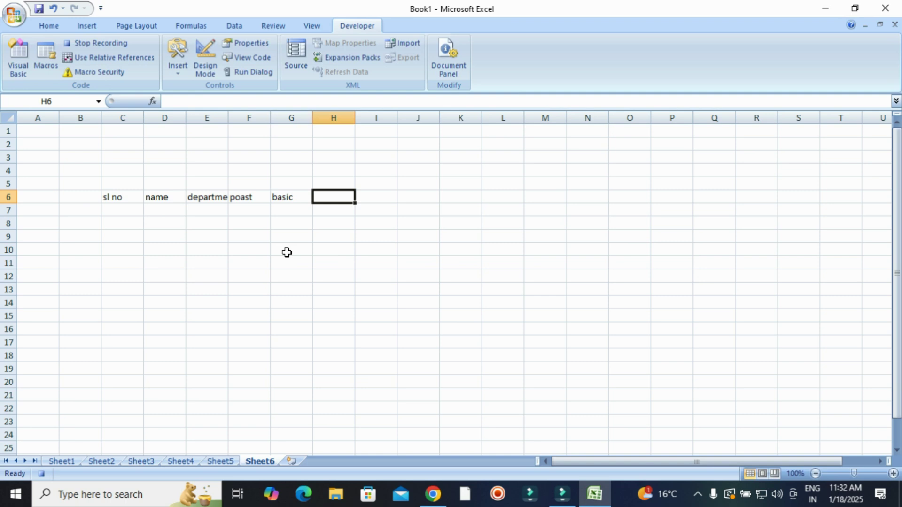
- Enter the headers "jan salary", "feb salary", "mar salary", "aor salary" and "total" in cells H6 to L6
text(sala)
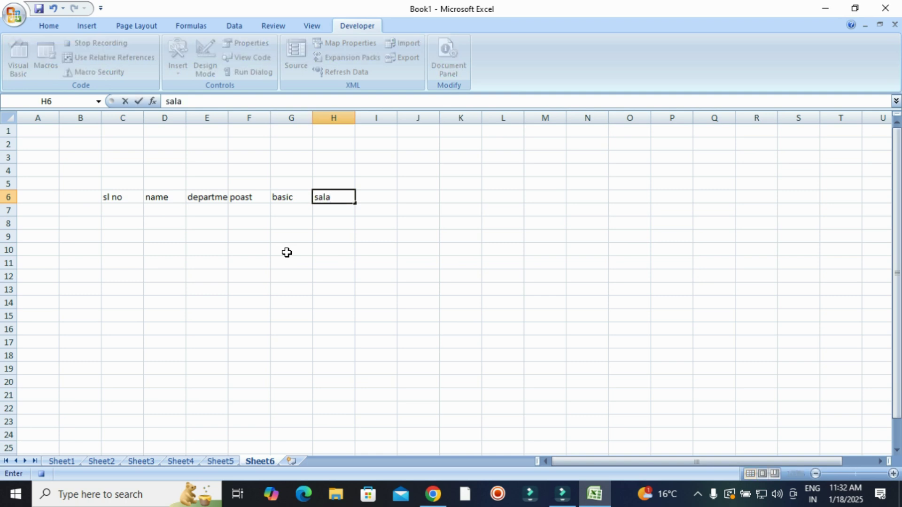
key(BackSpace)
key(BackSpace)
key(BackSpace)
text(jan salary)
key(Tab)
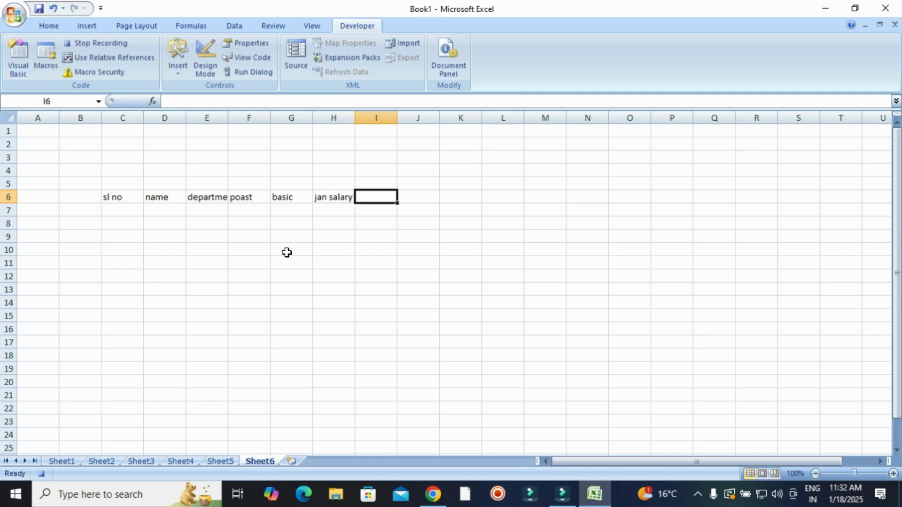
text(feb salary)
key(Tab)
text(mar salary)
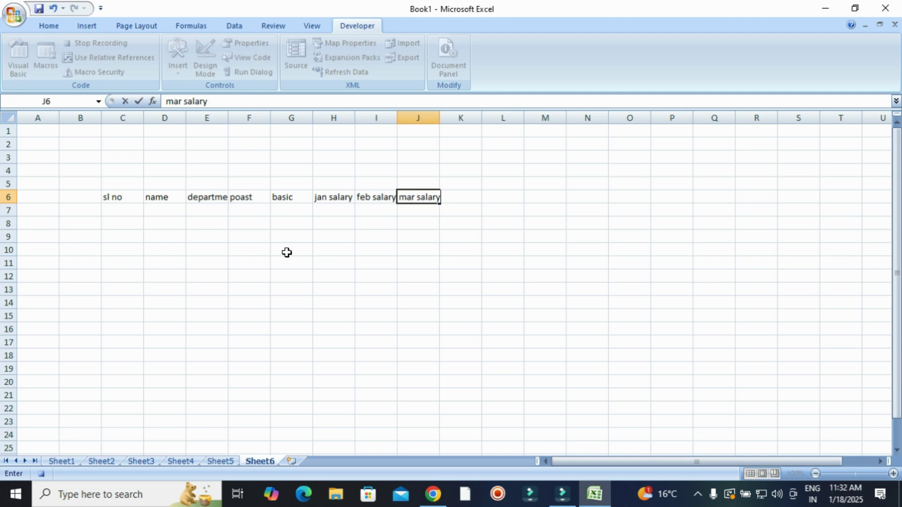
key(Tab)
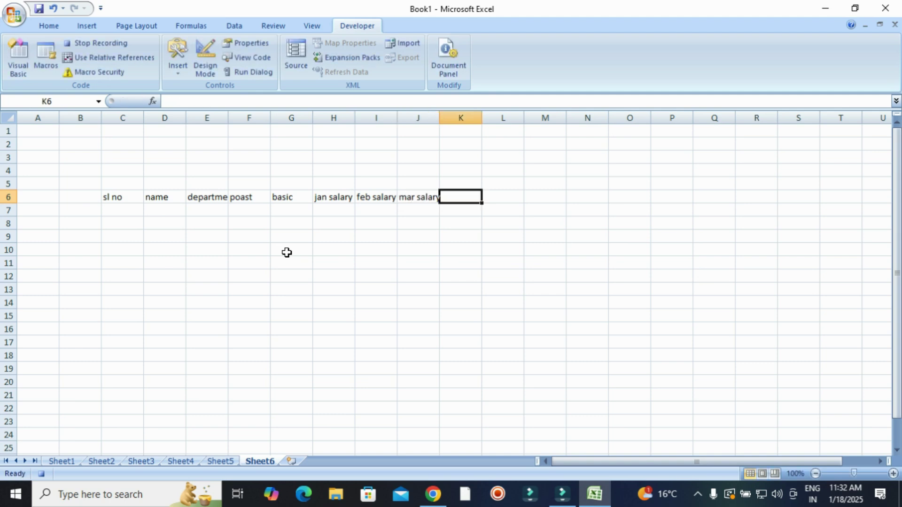
text(aor salary)
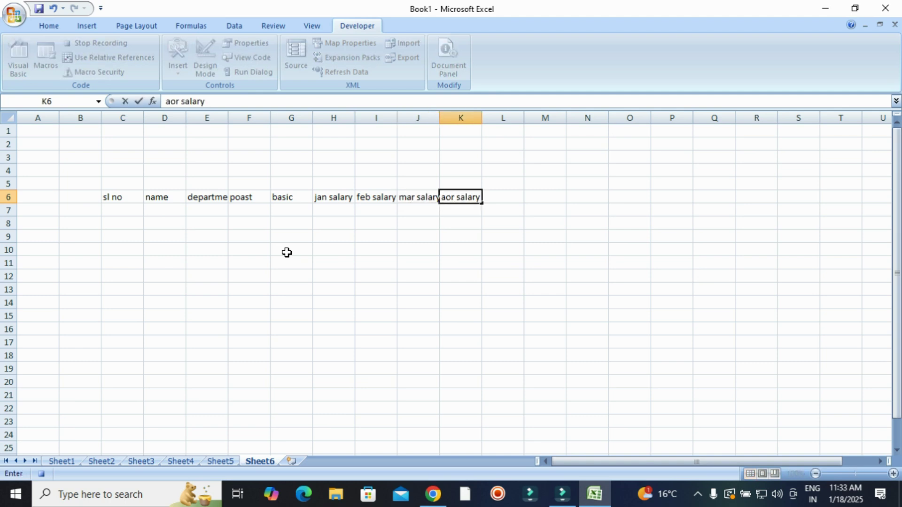
key(Tab)
text(t)
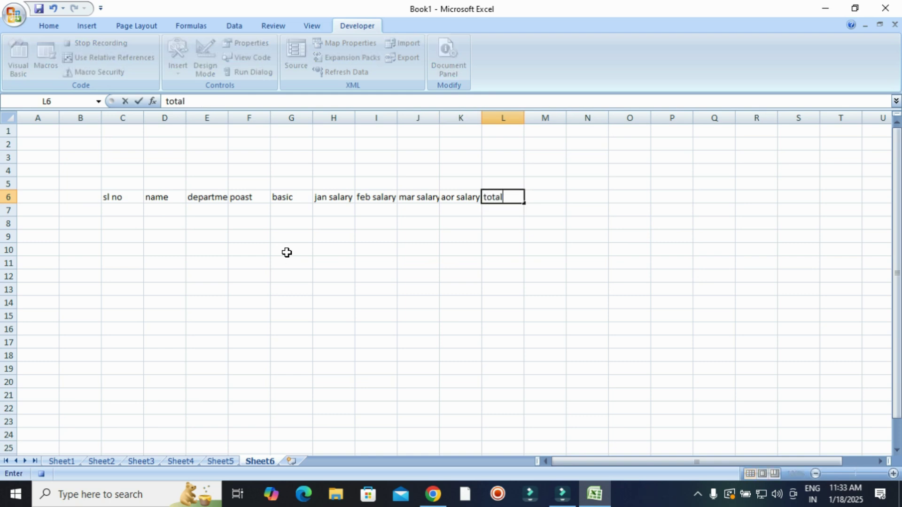
- Fill the sl no column with a series from 1 to 15 in cells C7 to C21
click(111, 214)
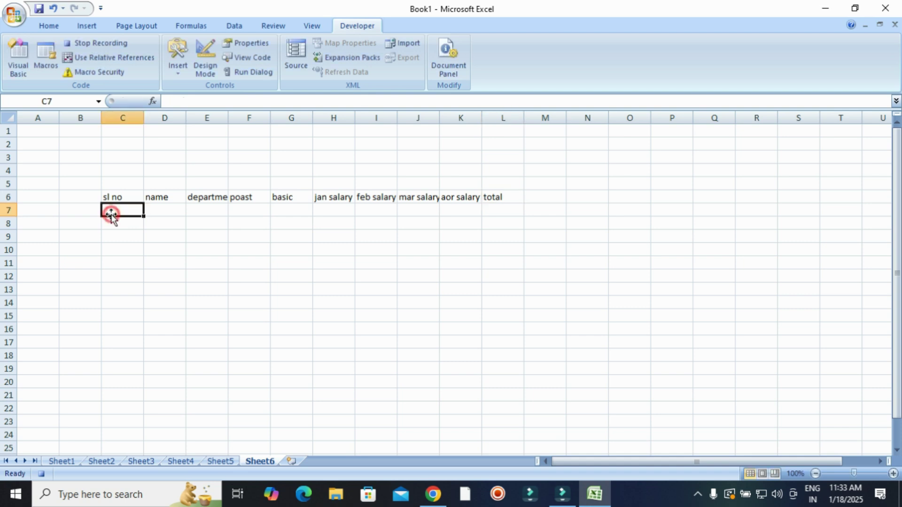
text(1)
key(Return)
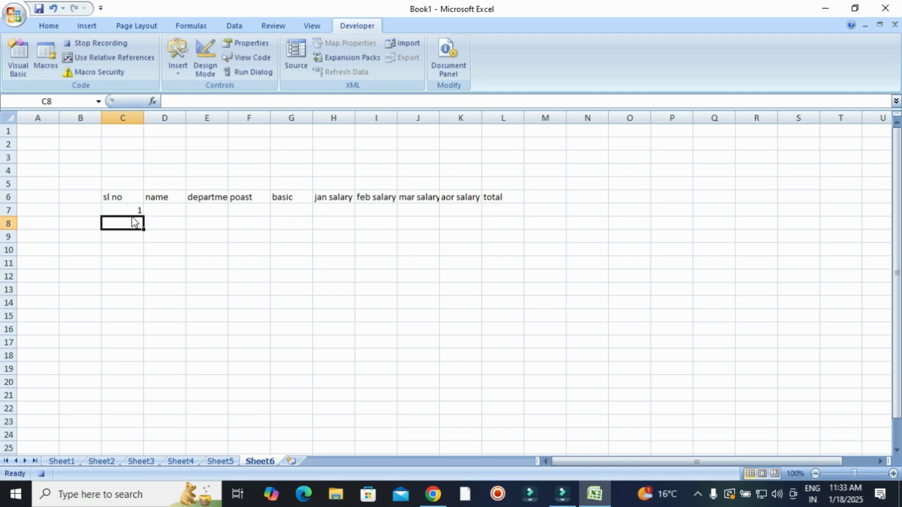
click(132, 210)
drag(143, 219, 144, 362)
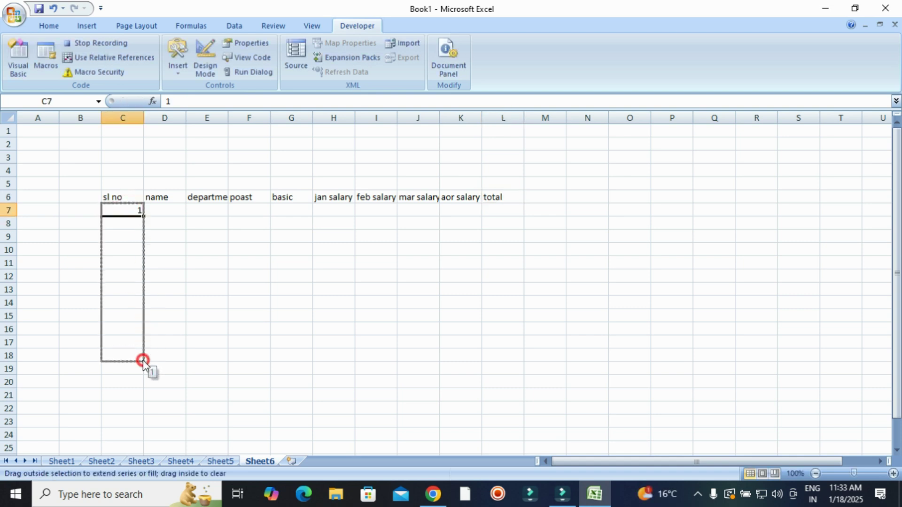
click(151, 368)
click(180, 400)
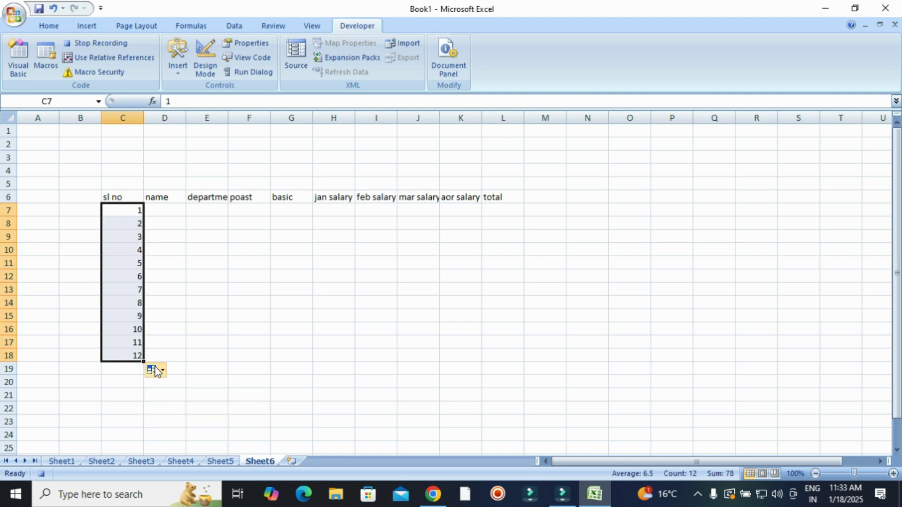
drag(143, 362, 142, 400)
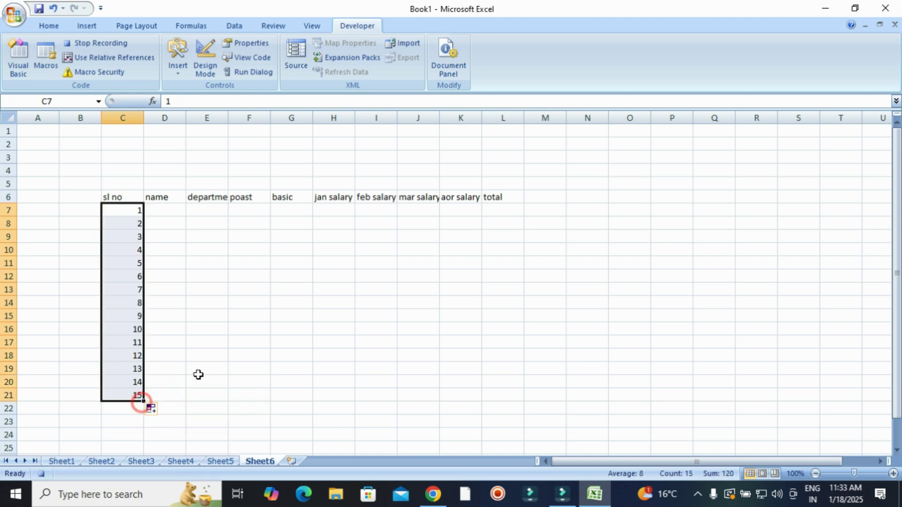
- Fill the department cells E7 to E21 alternately with "medical" and "engineering", and widen column E to fit the text
drag(158, 210, 160, 396)
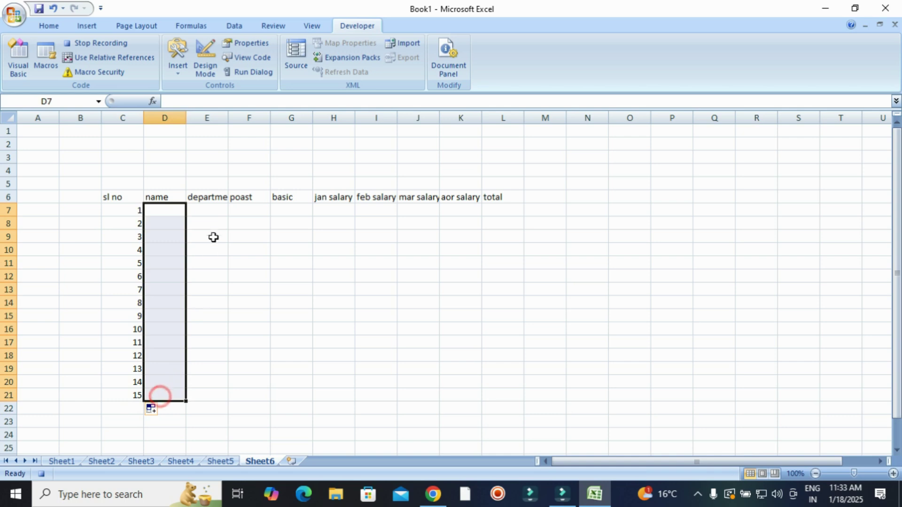
click(212, 210)
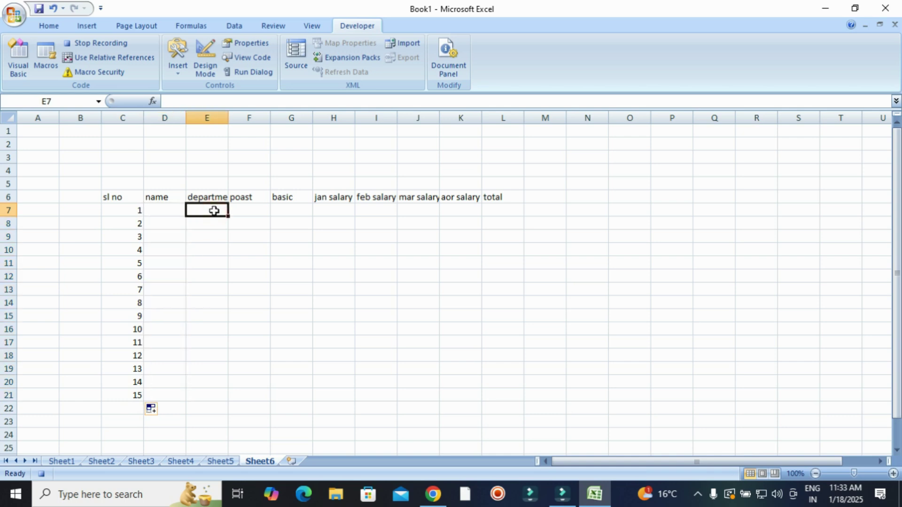
text(medical)
key(Return)
text(engineering)
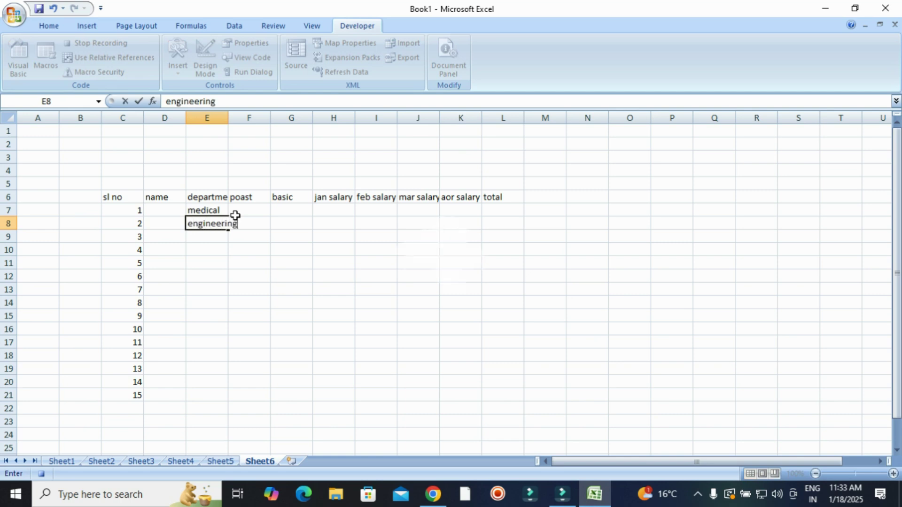
key(Return)
drag(224, 212, 221, 399)
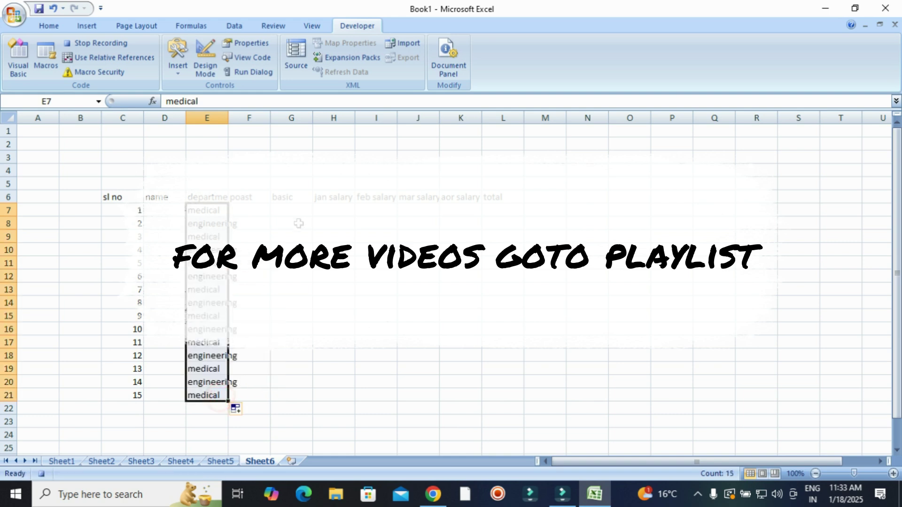
drag(228, 118, 239, 119)
click(288, 300)
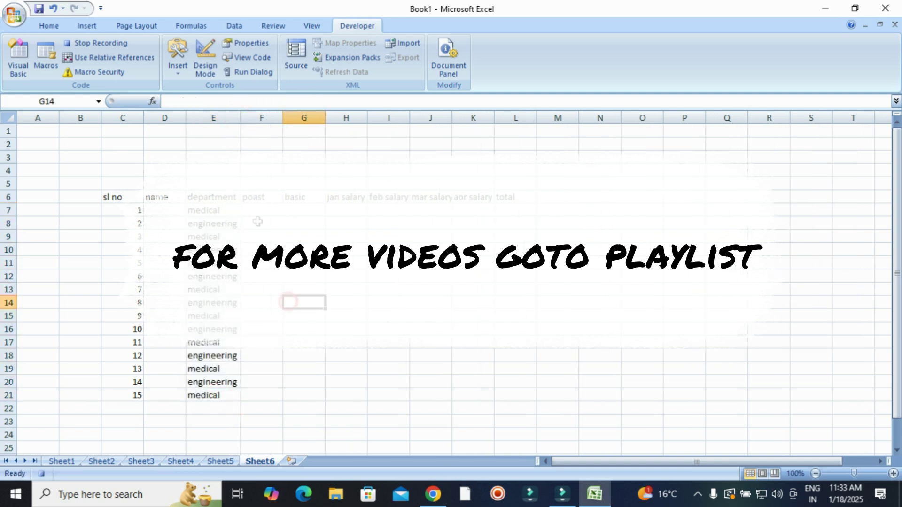
- Correct the misspelled header in cell F6 to "post"
click(261, 210)
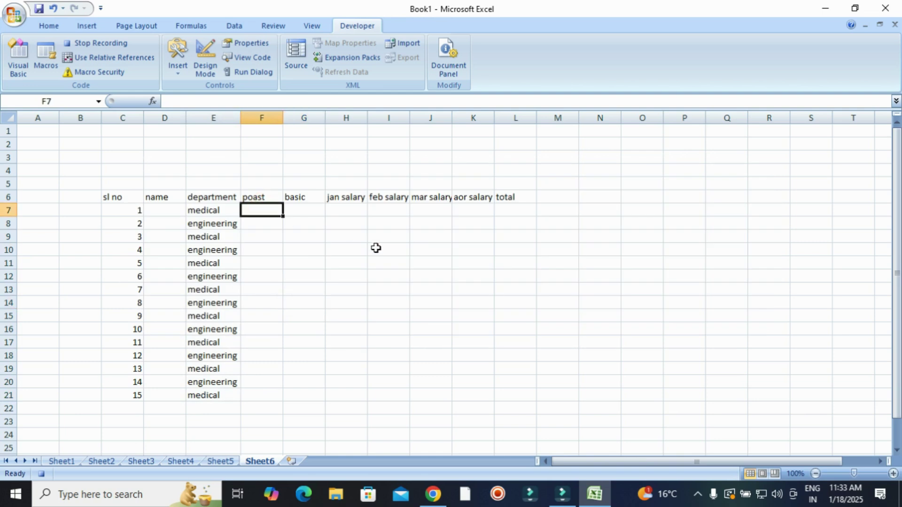
click(269, 193)
text(post)
key(Return)
- Fill the post cells F7 to F21 alternately with "word boy" and "clarck"
text(word)
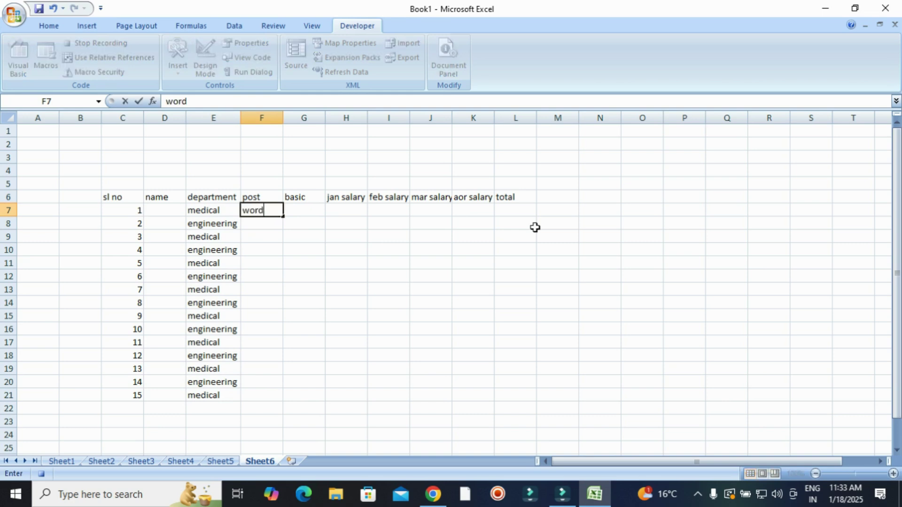
text( boy)
key(Return)
text(clarck)
key(Return)
drag(258, 209, 268, 397)
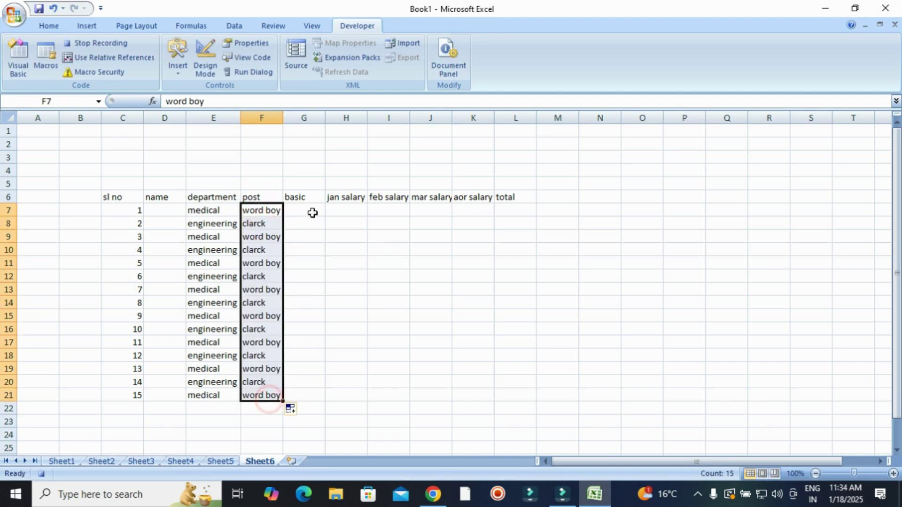
- Enter 250000 in cell G7 and copy it down the basic column to G21
click(312, 211)
text(2)
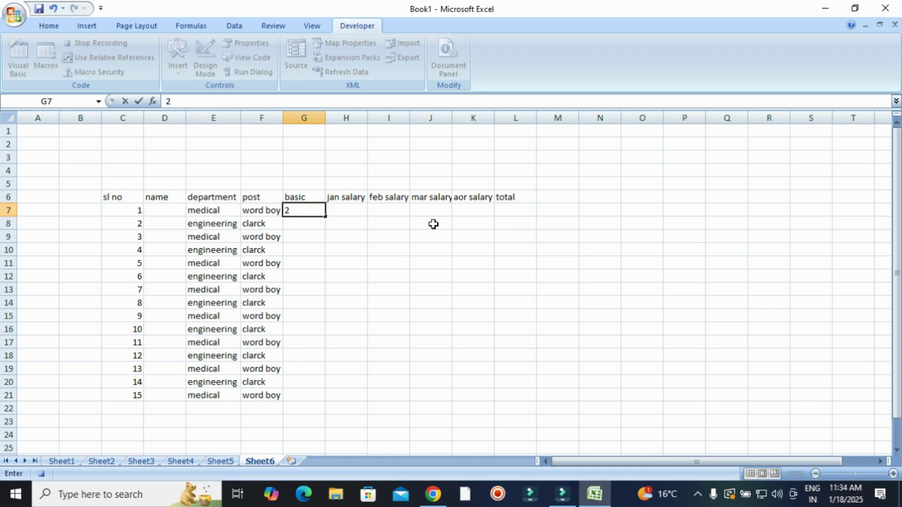
text(50000)
key(Return)
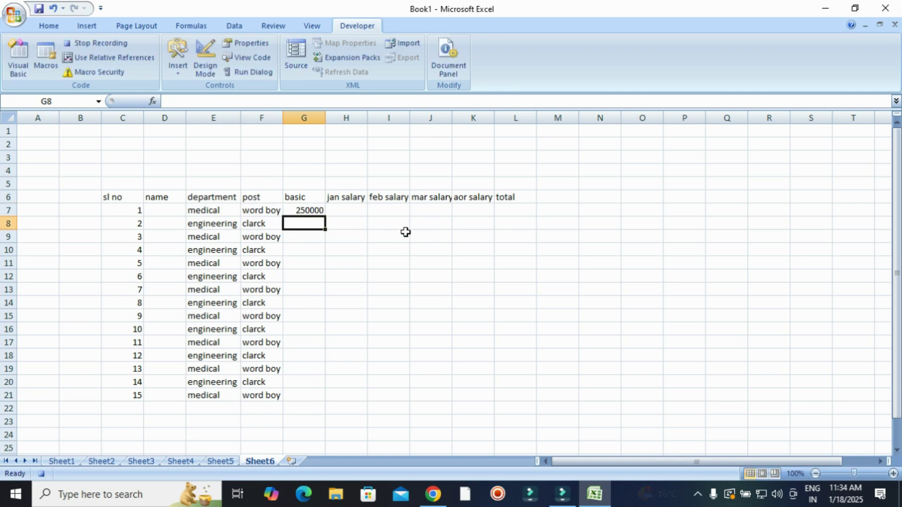
click(317, 211)
drag(325, 216, 312, 397)
- Enter a SUM formula for G7:K7 in cell L7 and fill it down the total column to L21
drag(346, 207, 463, 211)
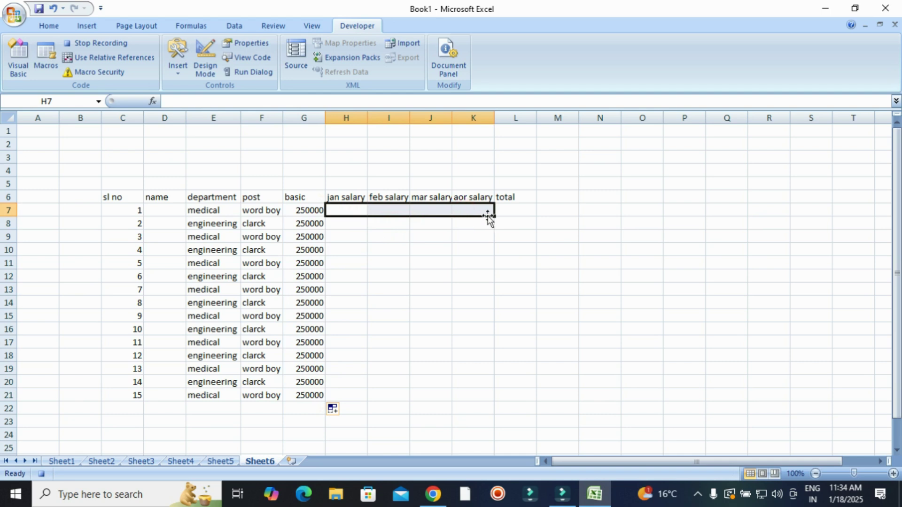
click(512, 209)
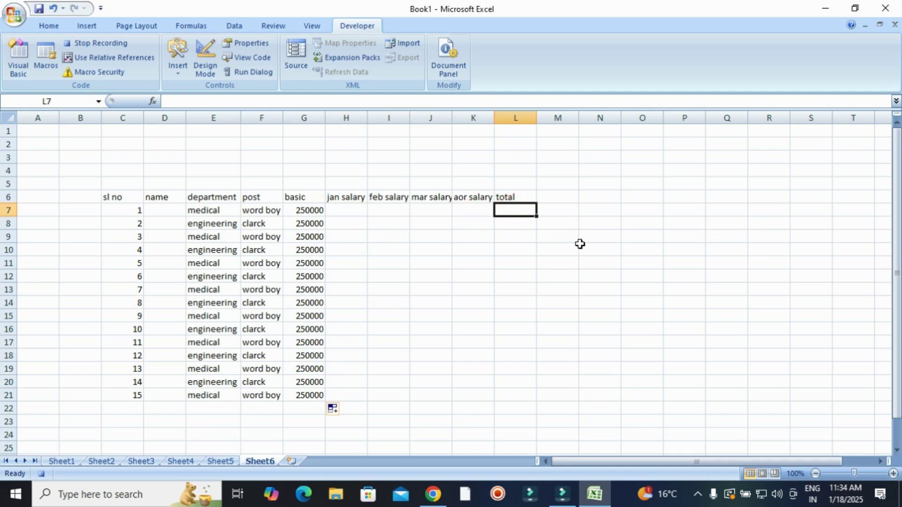
text(=sum()
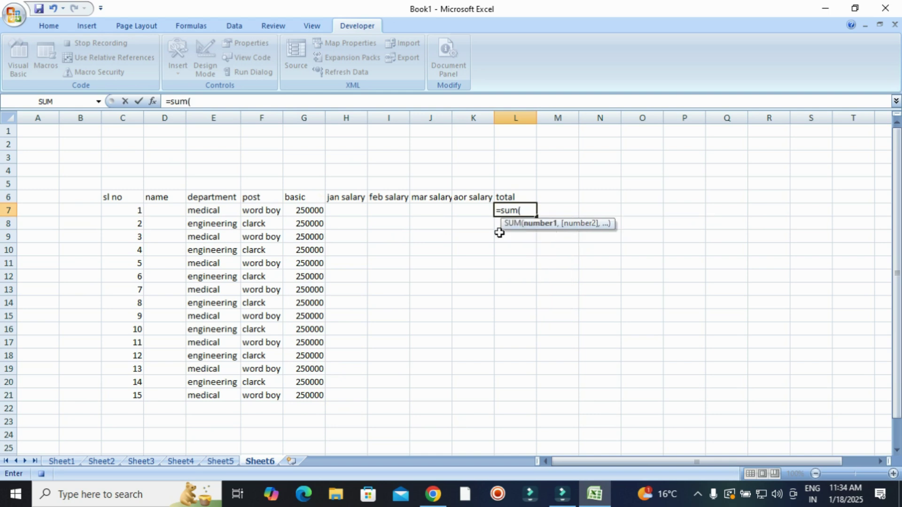
drag(315, 212, 477, 207)
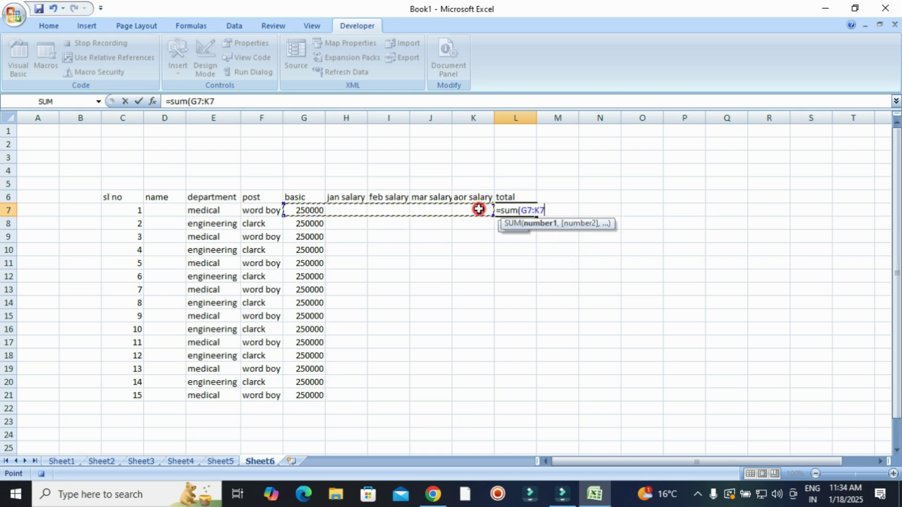
key(Return)
drag(536, 216, 538, 395)
click(582, 356)
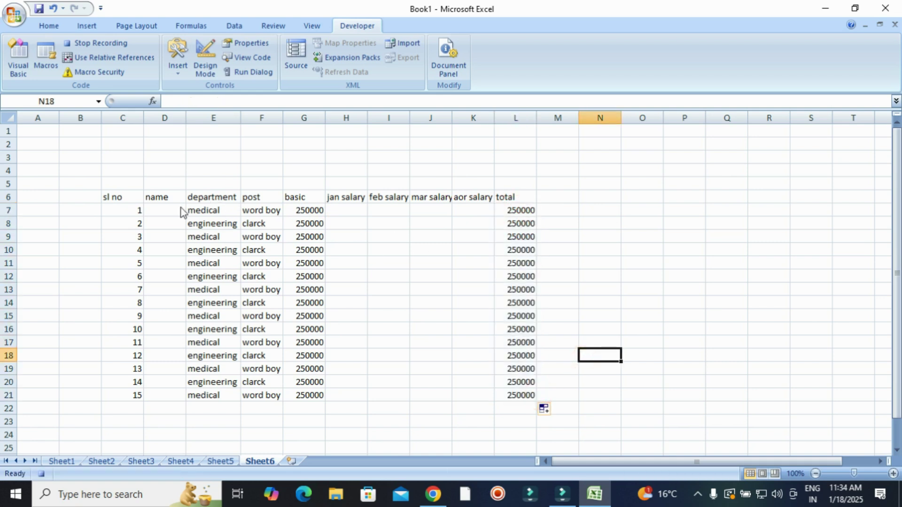
- Adjust the widths of columns C to L together so they are all equal
drag(121, 118, 502, 119)
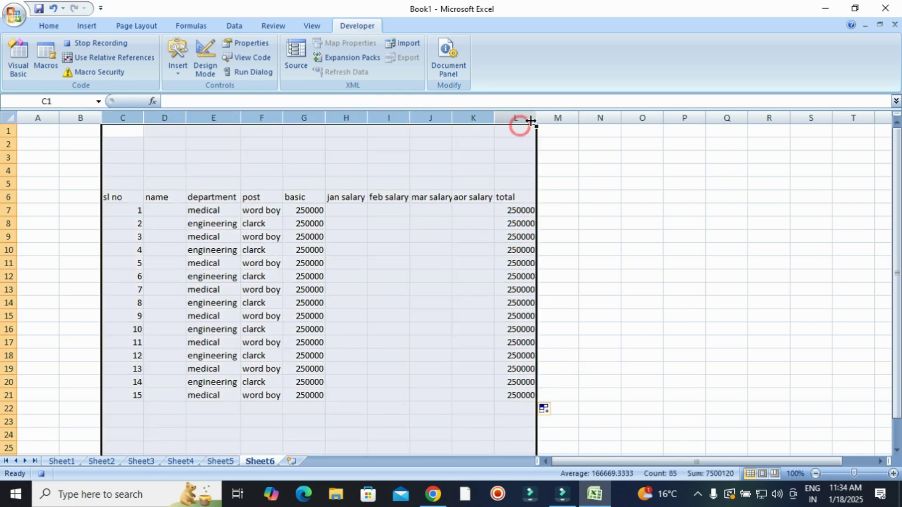
double_click(536, 118)
click(358, 239)
drag(114, 117, 536, 119)
drag(583, 461, 605, 458)
drag(136, 118, 102, 123)
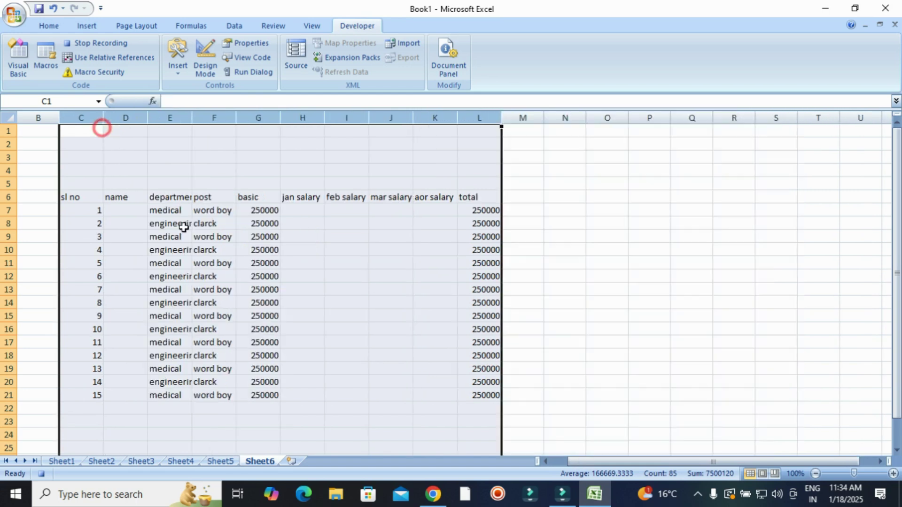
click(399, 256)
- Center the contents of the table range C6 to L21 and give it a blue fill
drag(63, 197, 484, 397)
click(50, 26)
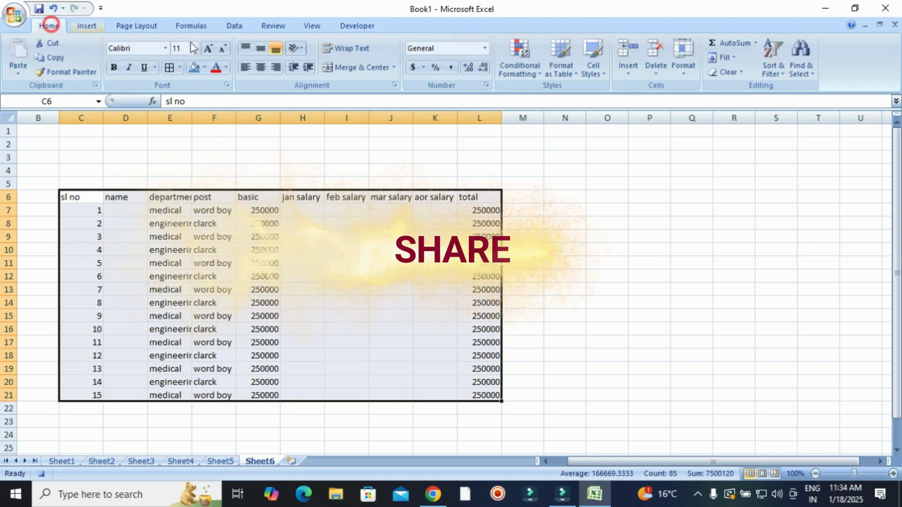
click(261, 66)
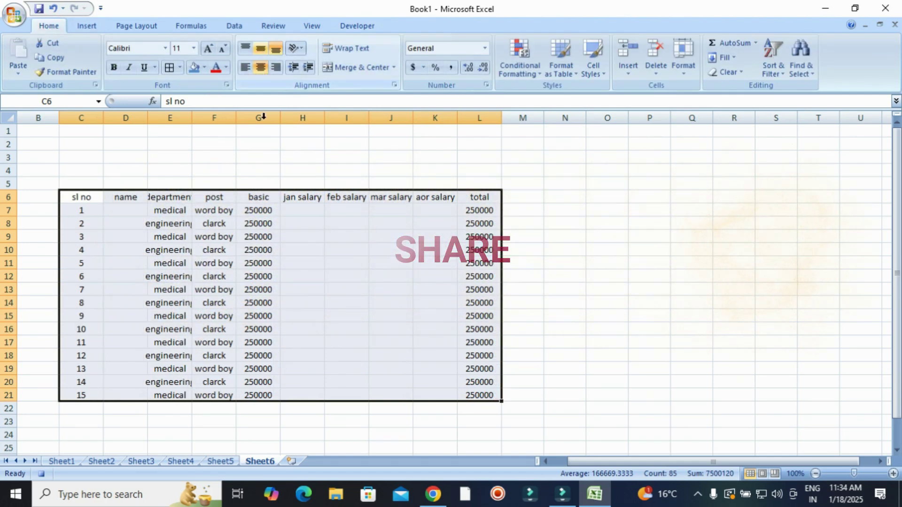
click(196, 67)
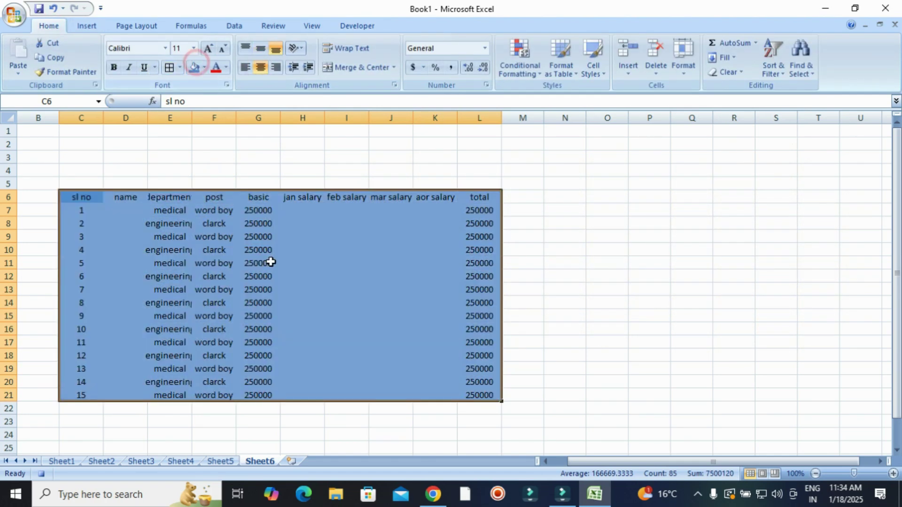
click(269, 262)
- Format the header row C6 to L6 with font size 14, cell borders and bold text
drag(73, 196, 469, 199)
click(207, 48)
click(207, 49)
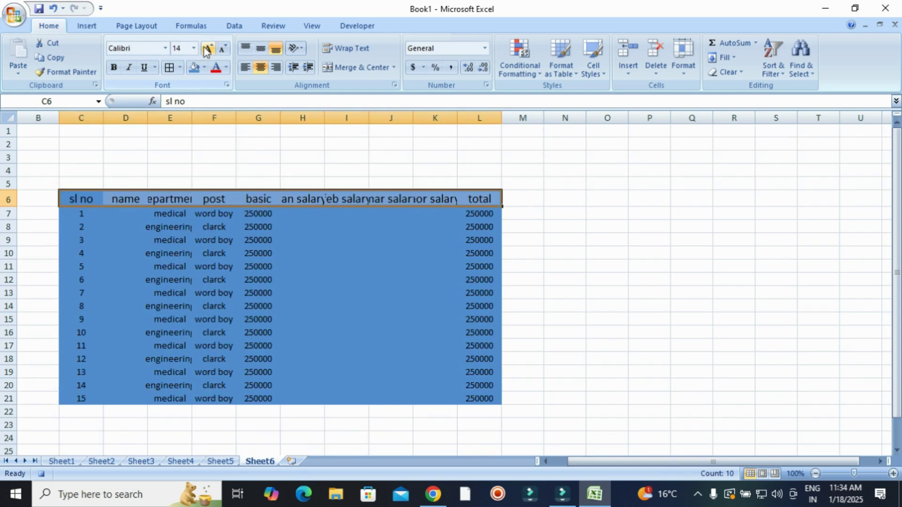
click(168, 67)
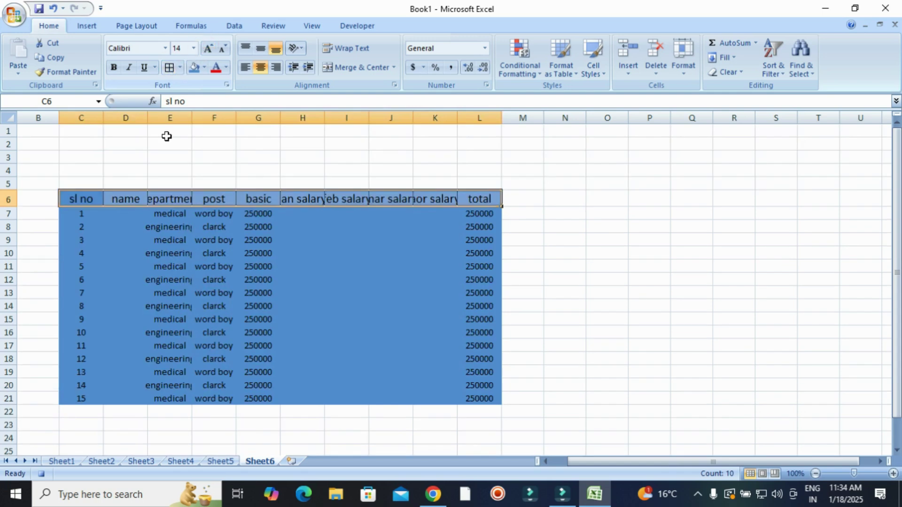
click(113, 67)
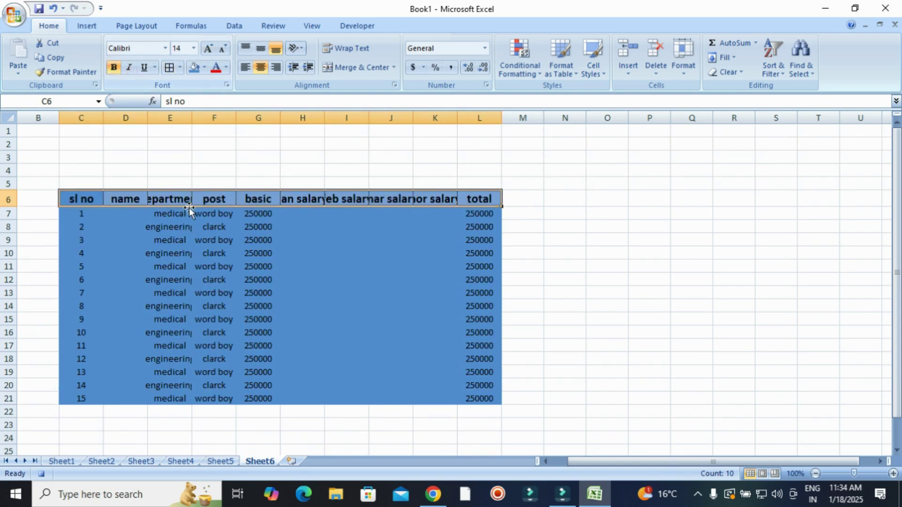
- Autofit columns C to L to their contents and apply borders to all data cells C7 to L21
drag(90, 118, 499, 115)
double_click(500, 115)
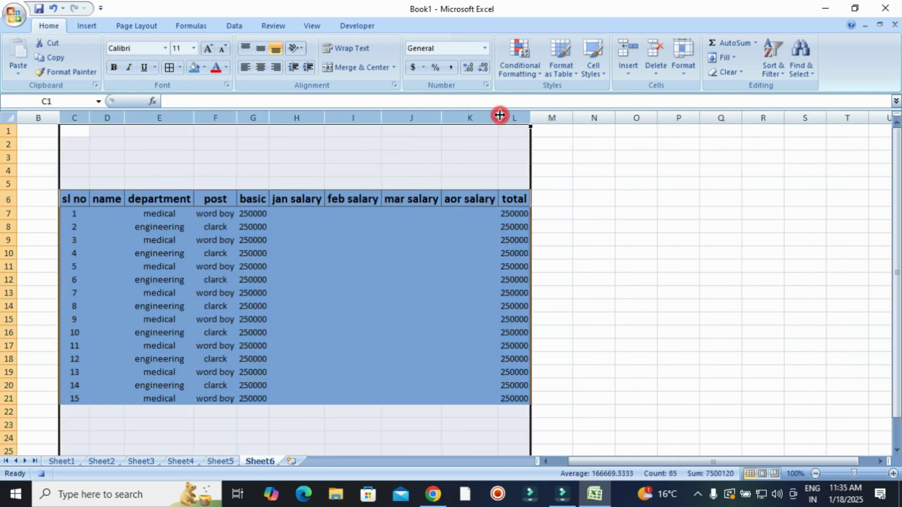
click(453, 252)
drag(75, 214, 526, 398)
click(169, 67)
click(404, 282)
- Merge and center cells C4 to L5 above the table and fill the merged cell with yellow
drag(72, 169, 510, 181)
click(358, 67)
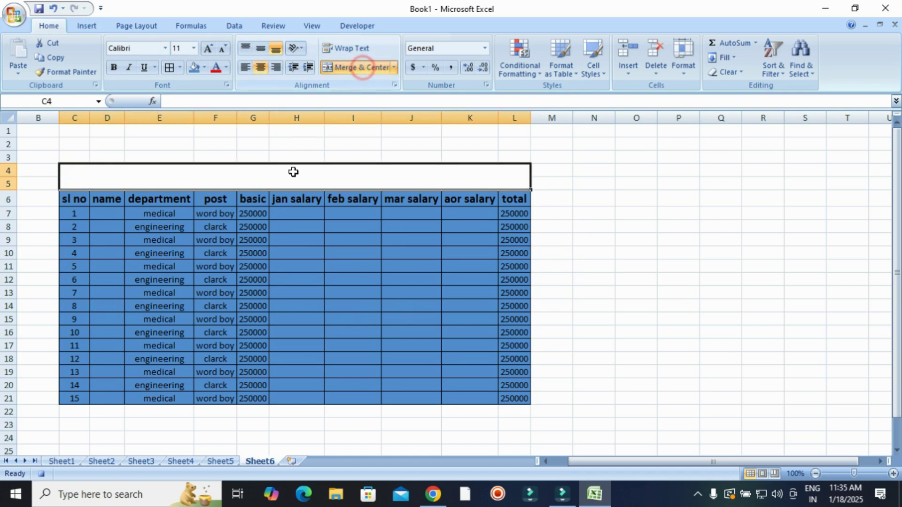
click(386, 197)
click(278, 177)
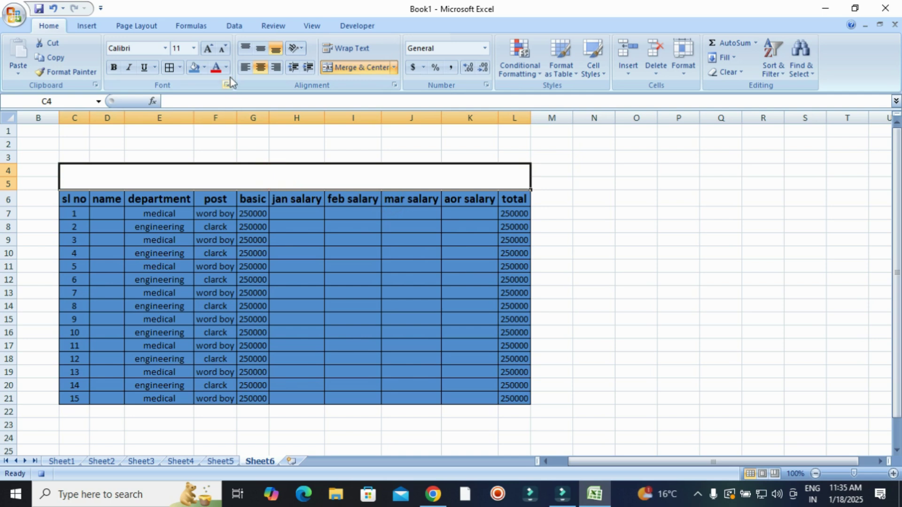
click(204, 67)
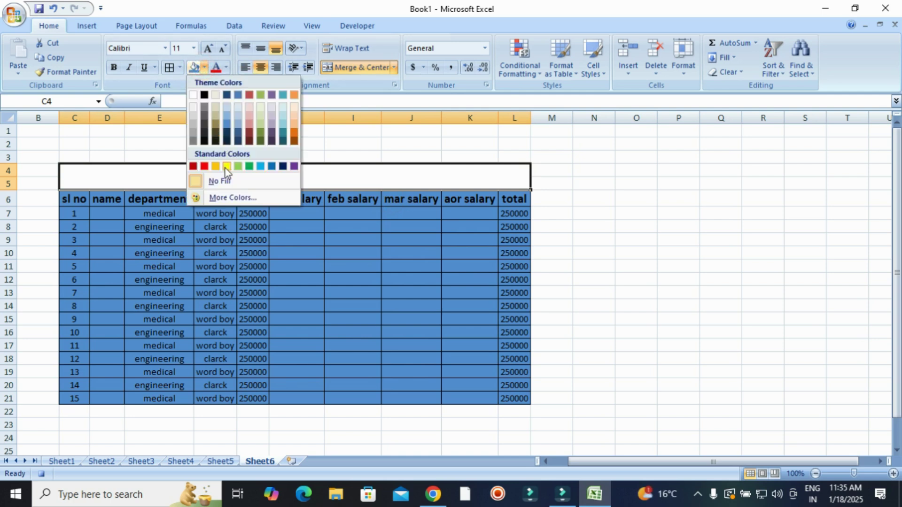
click(226, 167)
- Enter the title "total" in the merged yellow cell and enlarge its font by eight size increments
text(total)
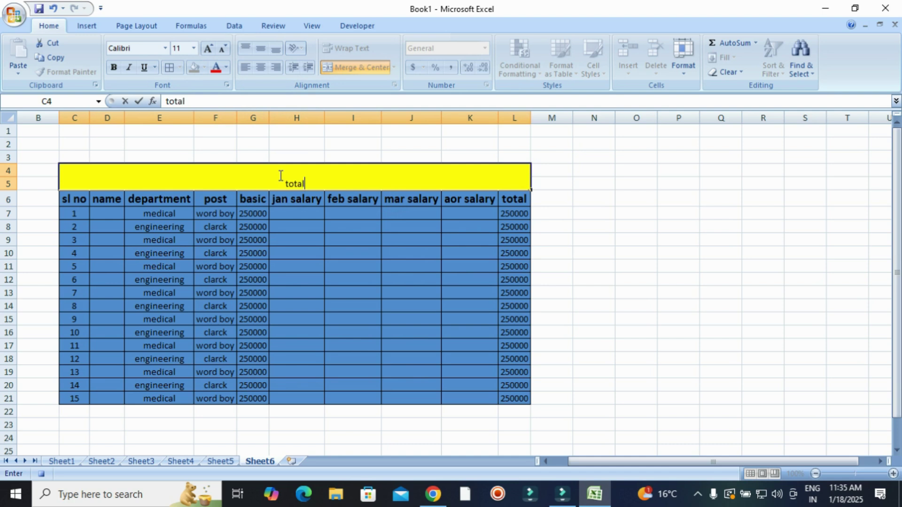
key(Return)
click(292, 179)
click(211, 48)
click(212, 49)
click(213, 49)
click(213, 49)
click(213, 48)
click(213, 48)
click(212, 48)
click(213, 48)
click(409, 263)
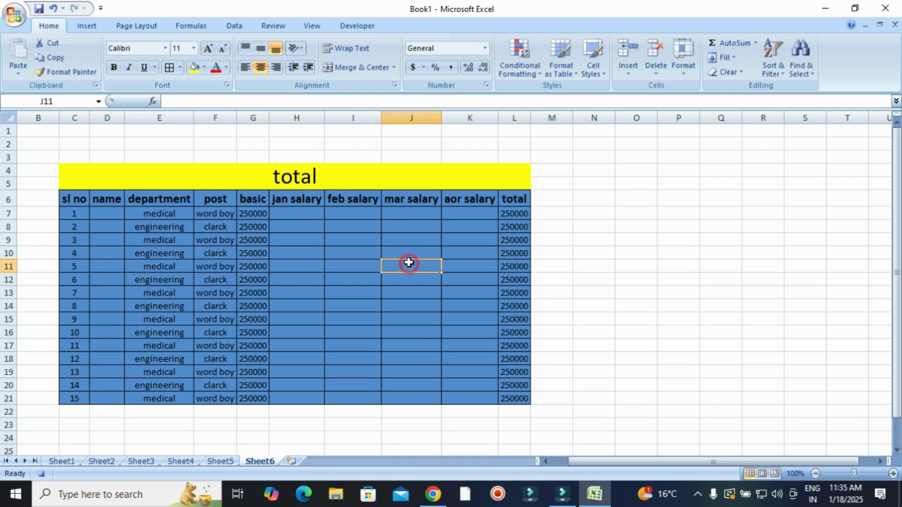
- Change the fill of the data cells C7 to L21 to light orange
drag(70, 212, 521, 399)
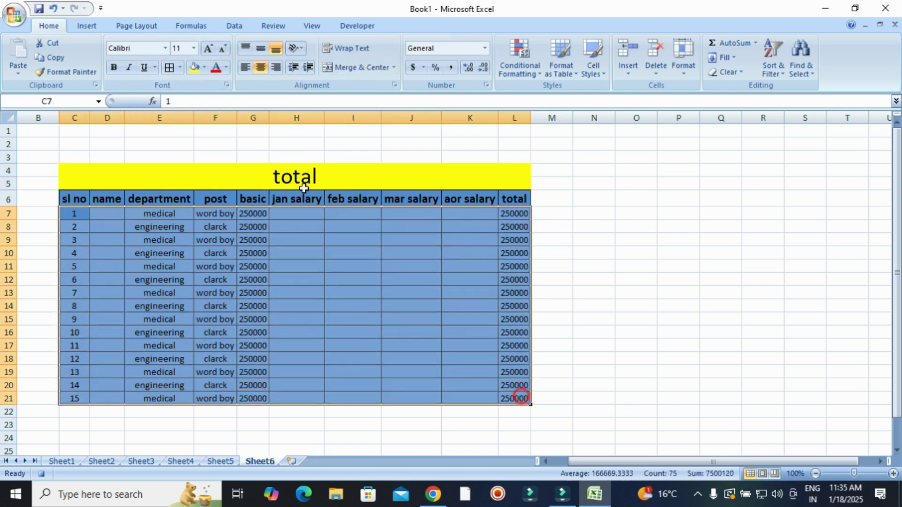
click(203, 67)
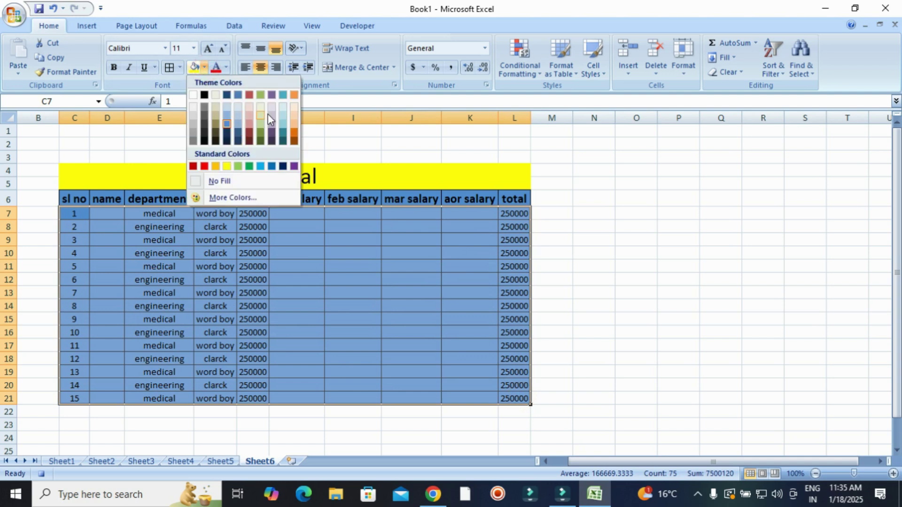
click(293, 123)
click(594, 266)
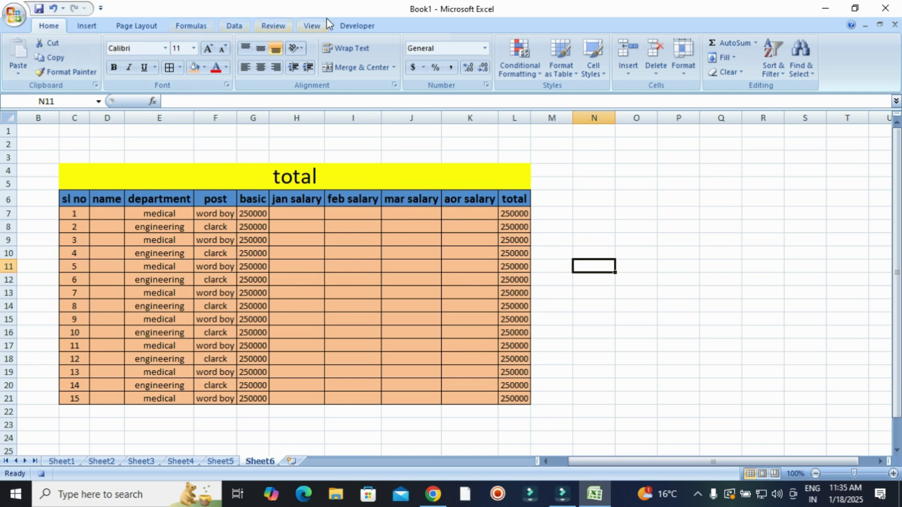
- Stop recording the macro
click(357, 26)
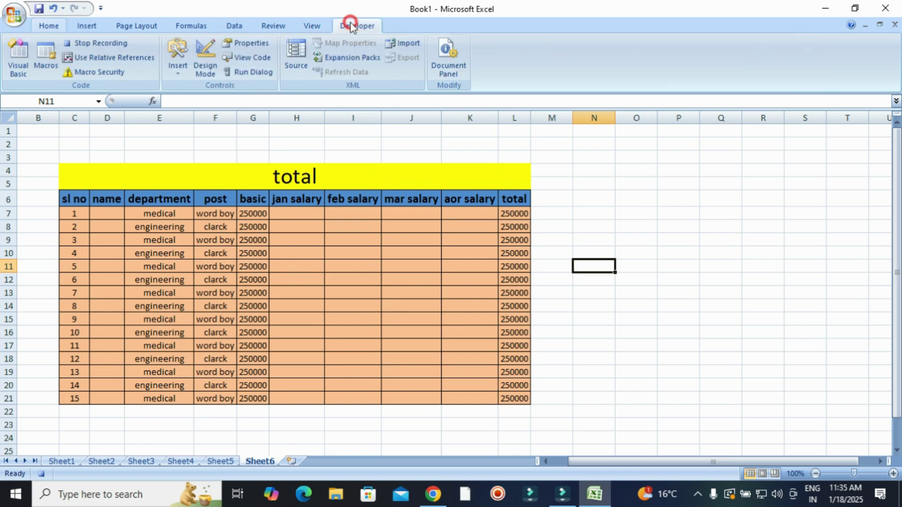
click(89, 45)
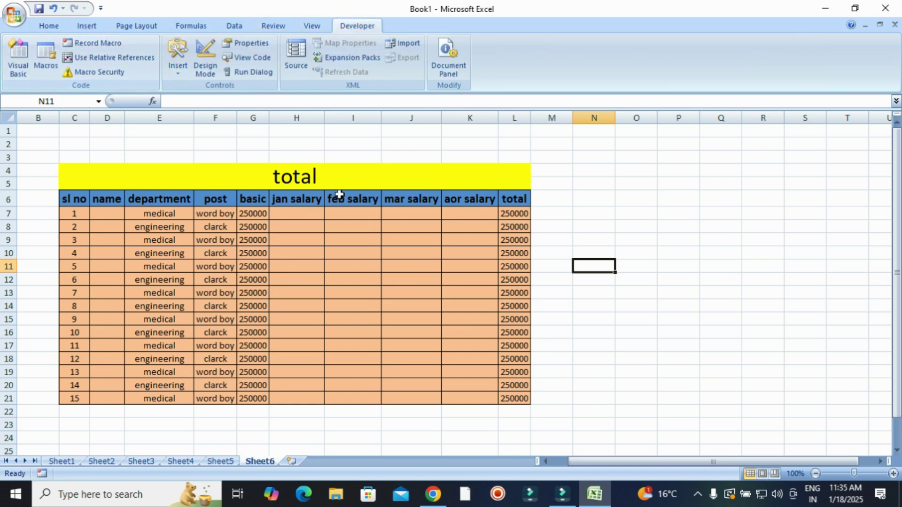
- Insert a new worksheet and run the total macro on it
click(291, 462)
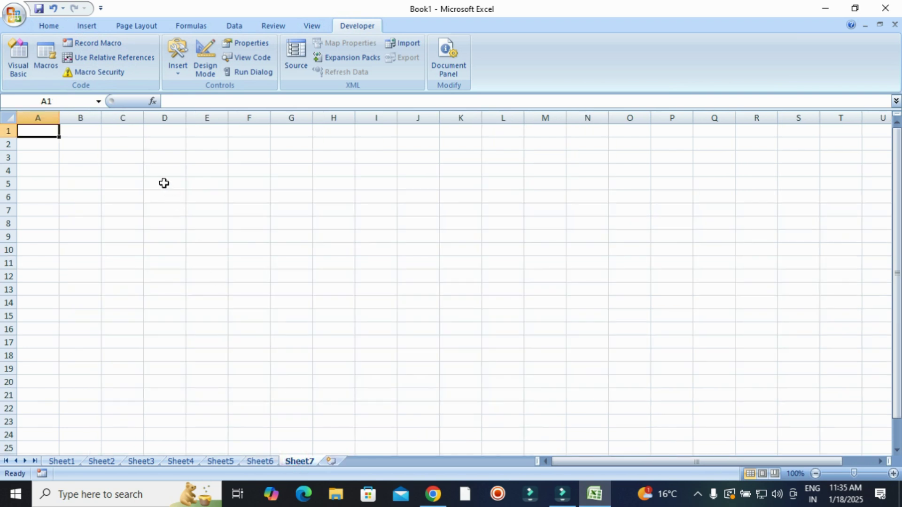
click(45, 58)
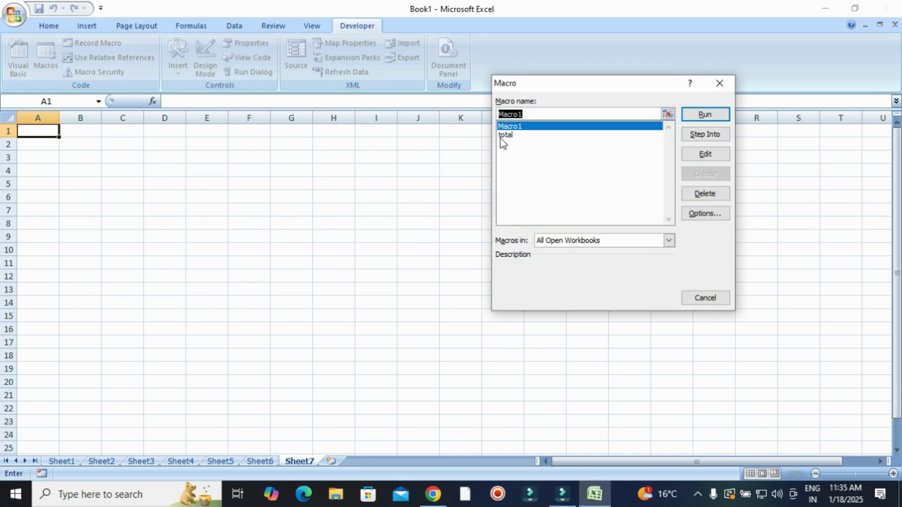
click(504, 135)
click(704, 114)
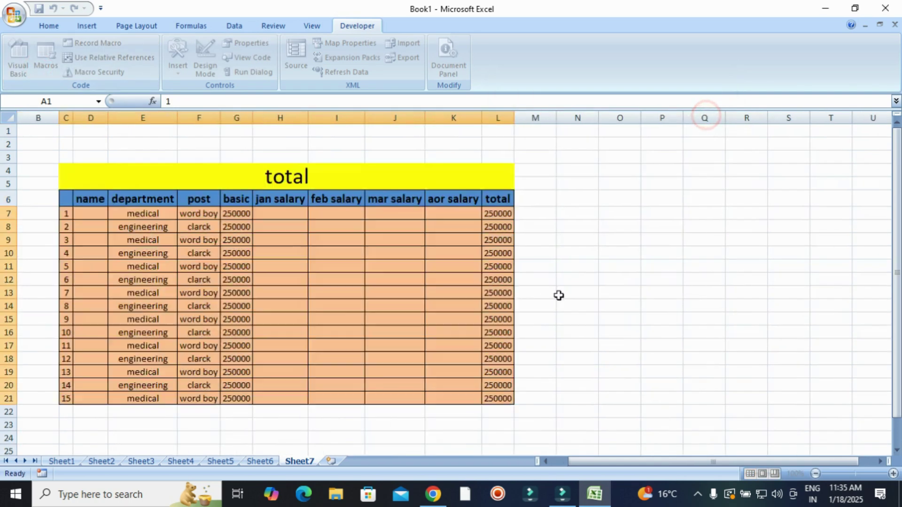
drag(288, 215, 290, 359)
drag(337, 226, 359, 316)
drag(395, 239, 400, 322)
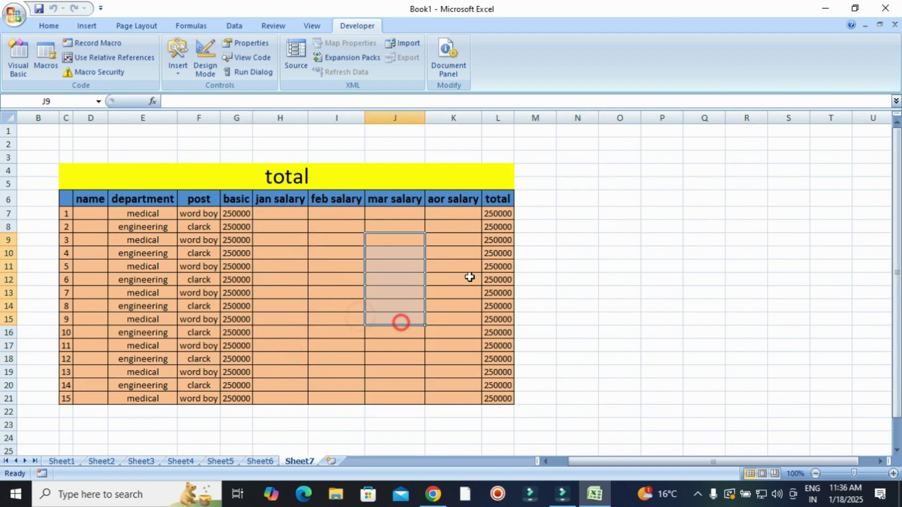
drag(470, 278, 471, 303)
- Insert another new worksheet, select cell C4 and run Macro1 there
click(332, 463)
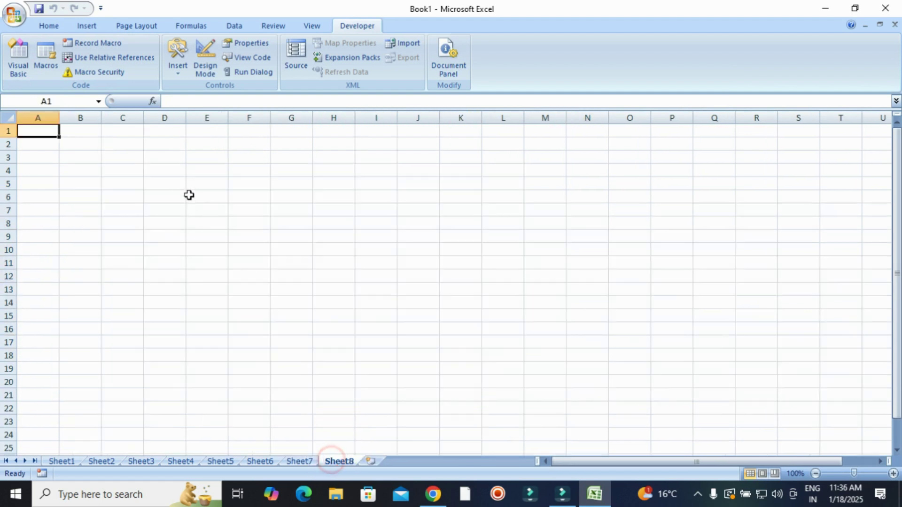
click(128, 172)
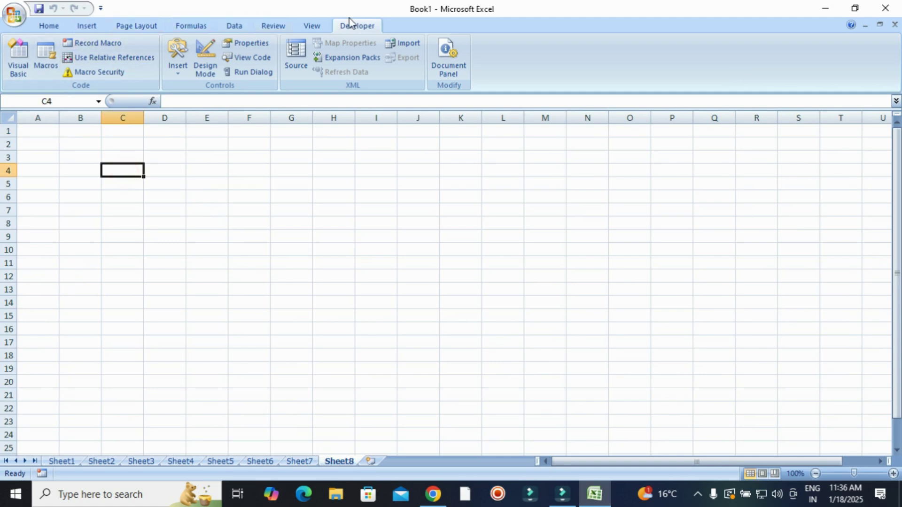
click(45, 62)
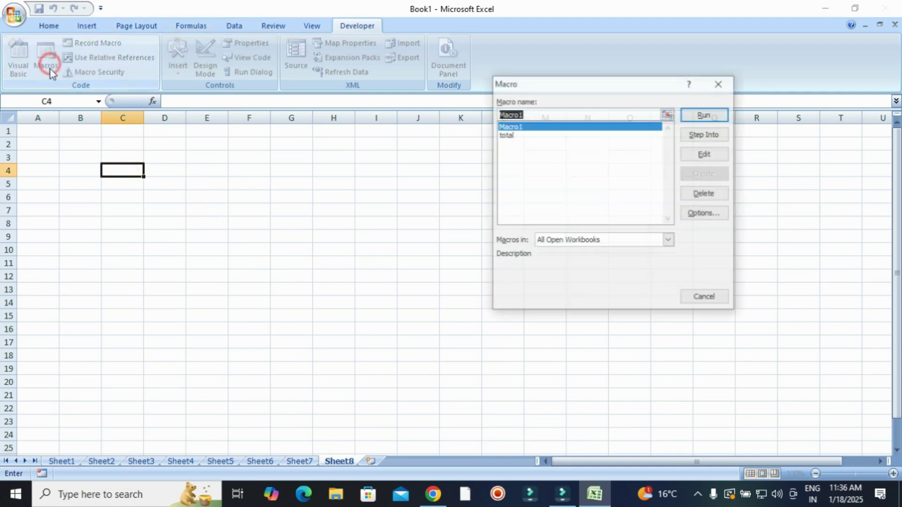
click(515, 137)
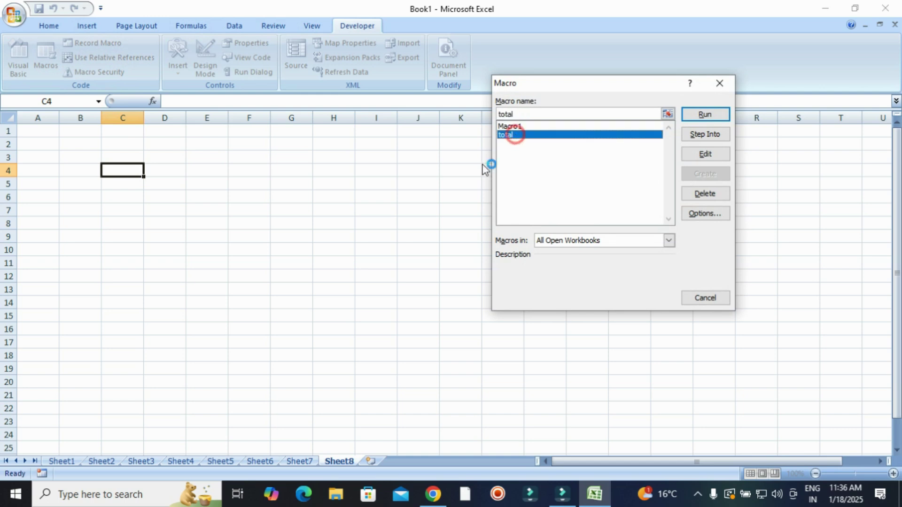
click(528, 126)
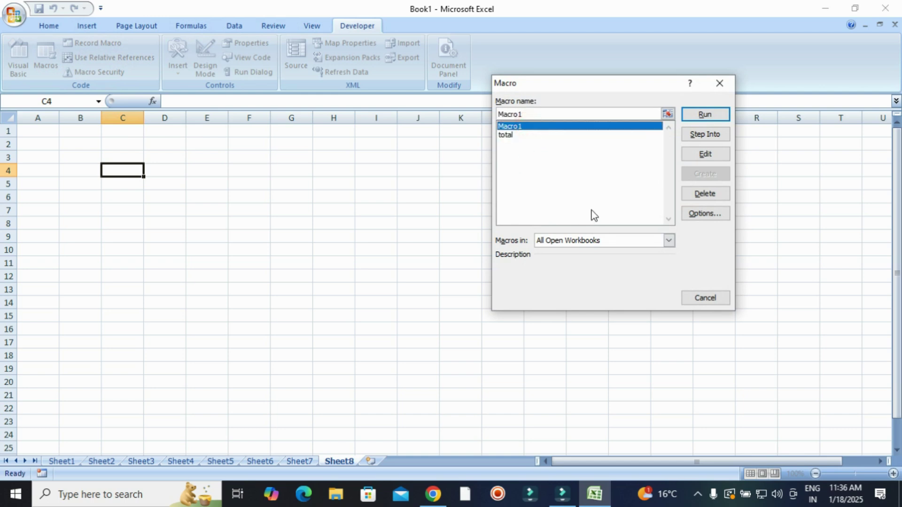
click(711, 115)
click(642, 306)
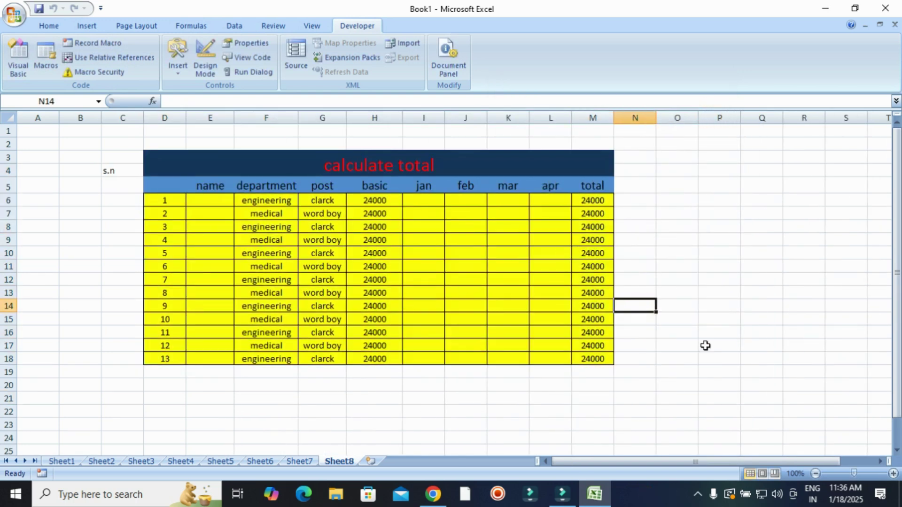
- Review the tables on Sheet7, Sheet6 and Sheet5 in turn
click(303, 464)
click(261, 463)
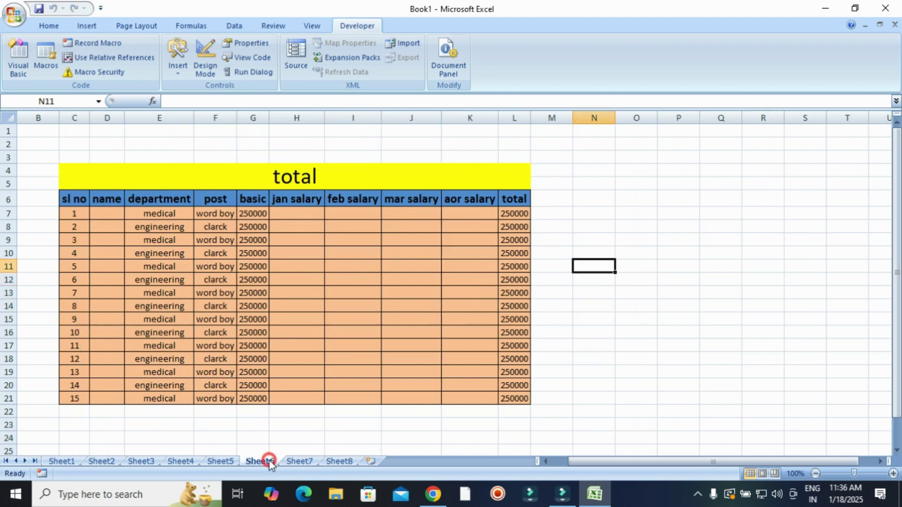
click(229, 463)
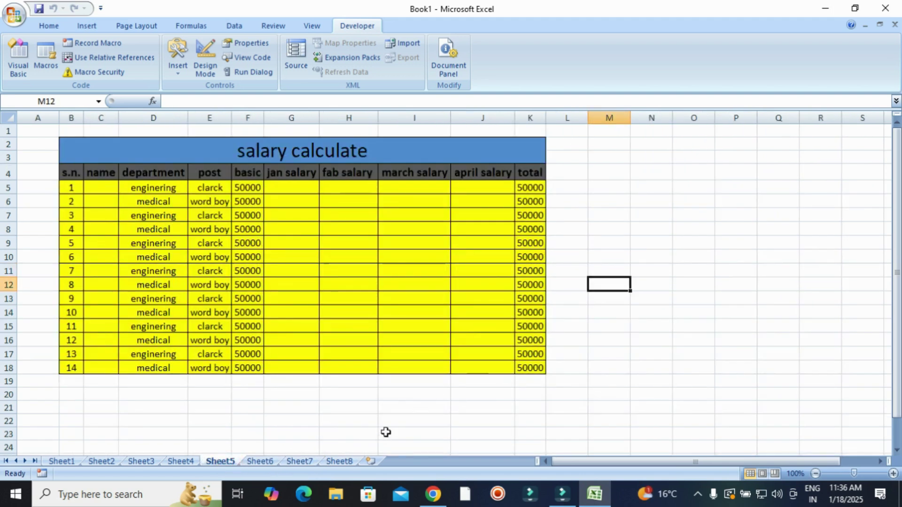